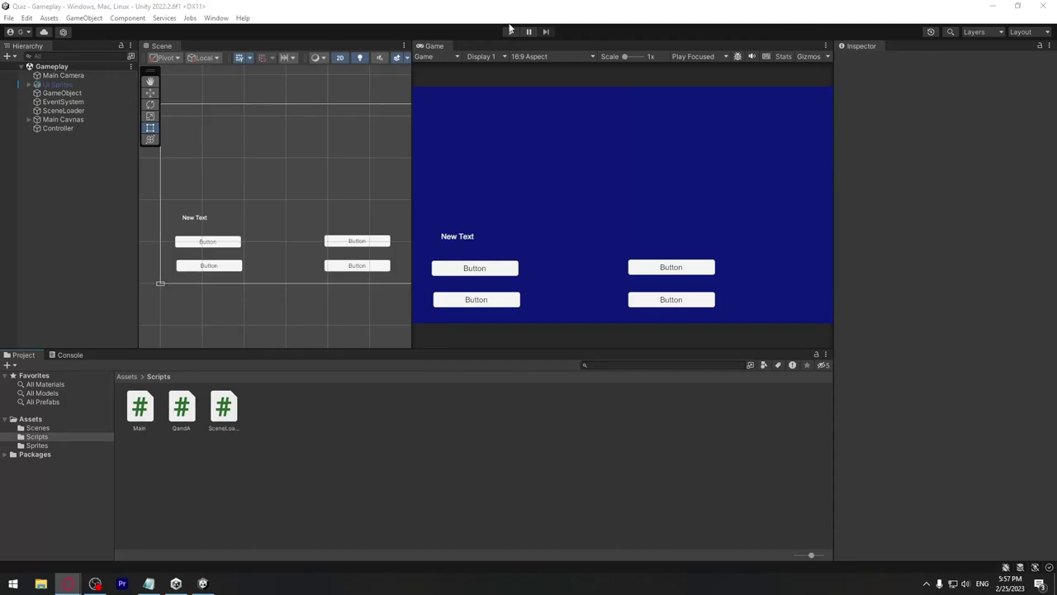
Remove the Main (Script) component from Main Camera and delete the Main script asset.
click(148, 425)
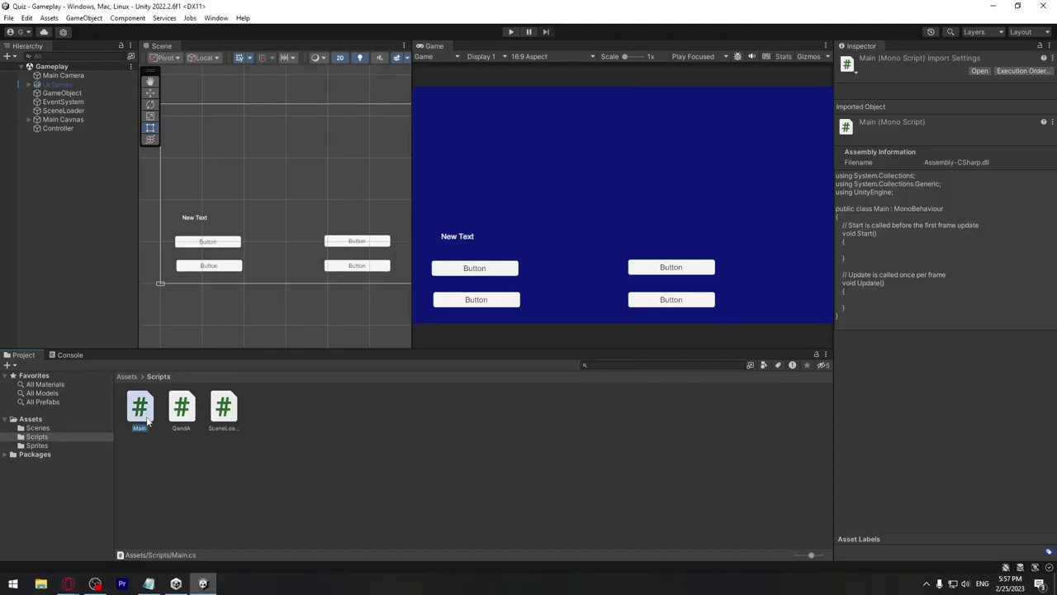
click(84, 76)
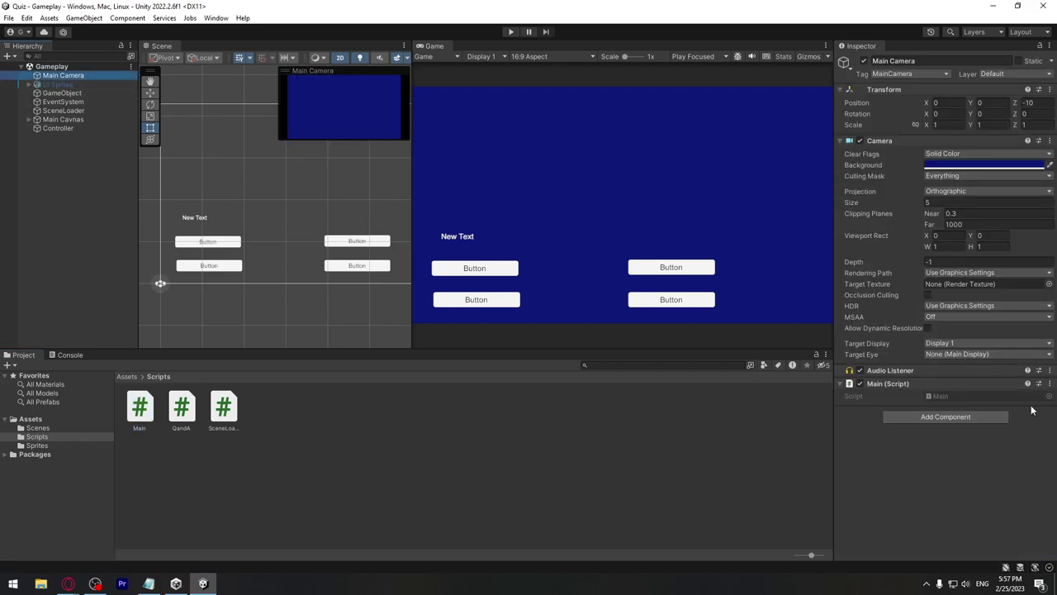
click(1051, 386)
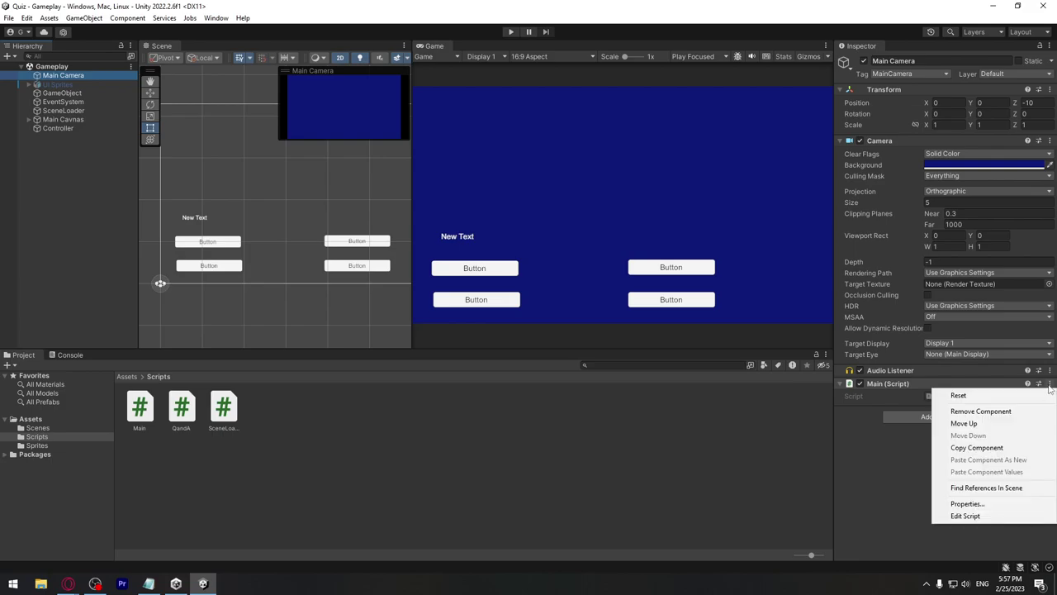
click(1018, 411)
click(131, 411)
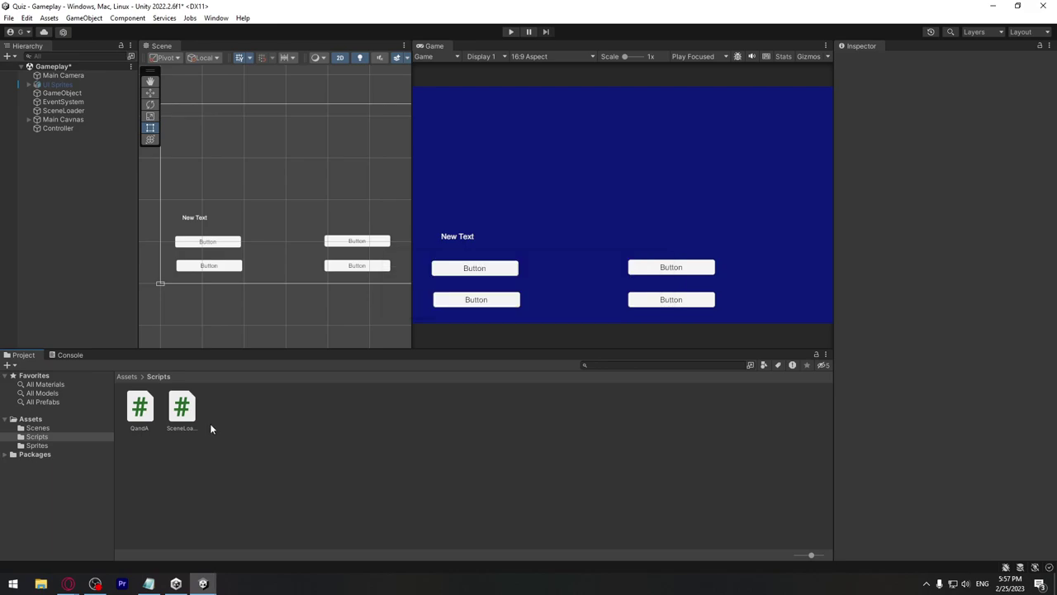
Expand Main Cavnas, then inspect Controller, an answer button and the question text object.
click(30, 118)
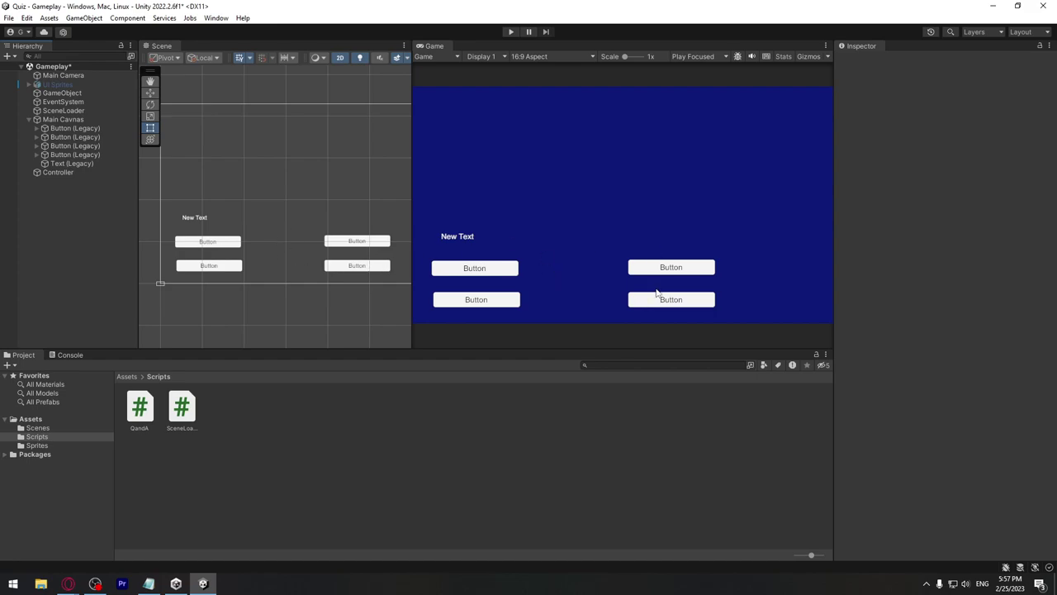
click(66, 174)
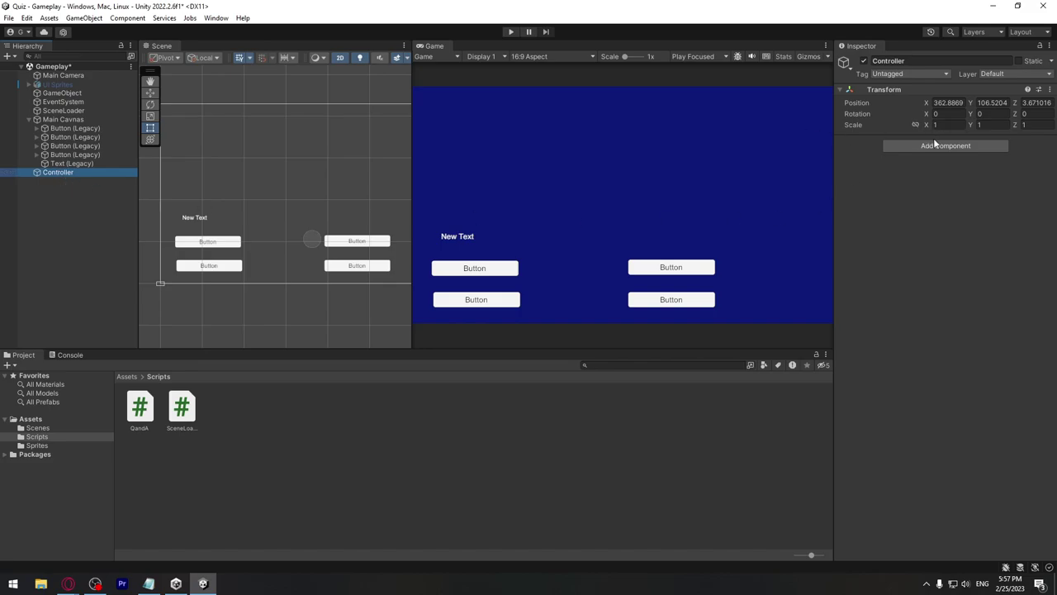
click(70, 137)
click(88, 163)
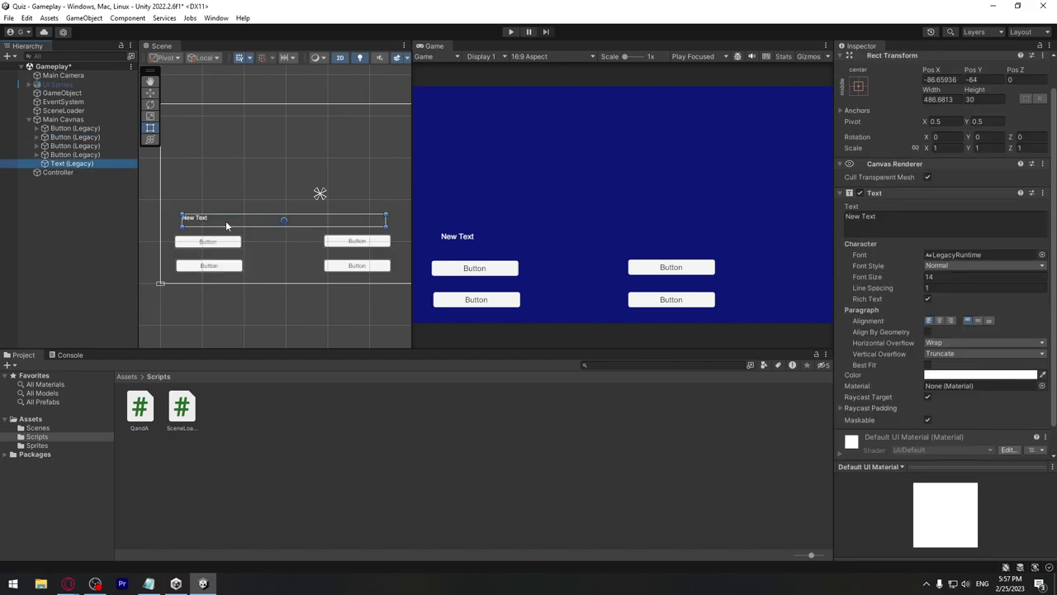
key(Down)
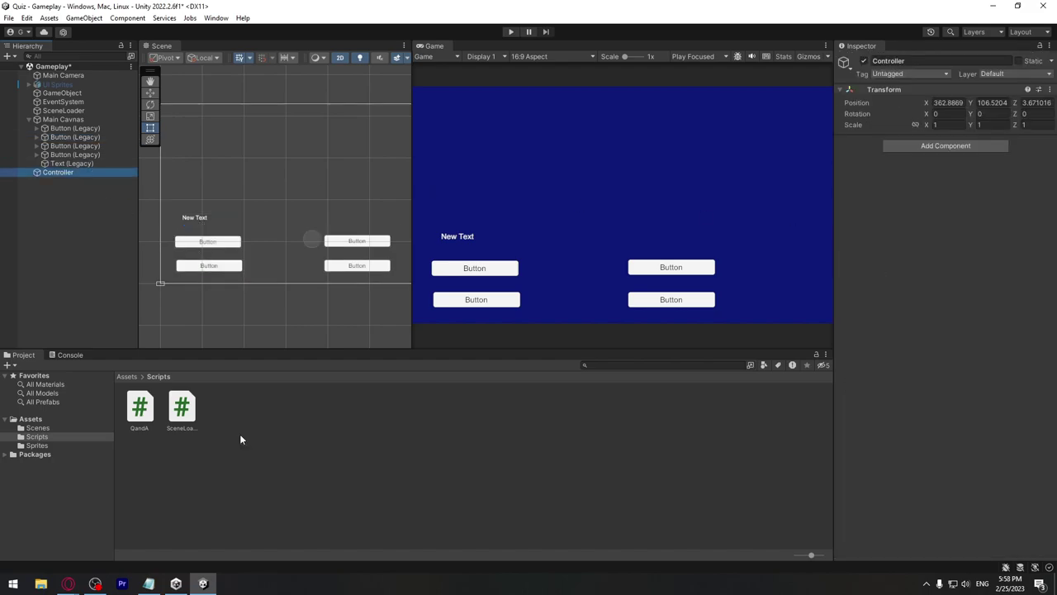
Create a C# script named AnswerScript in the Scripts folder.
right_click(242, 436)
mouse_move(366, 152)
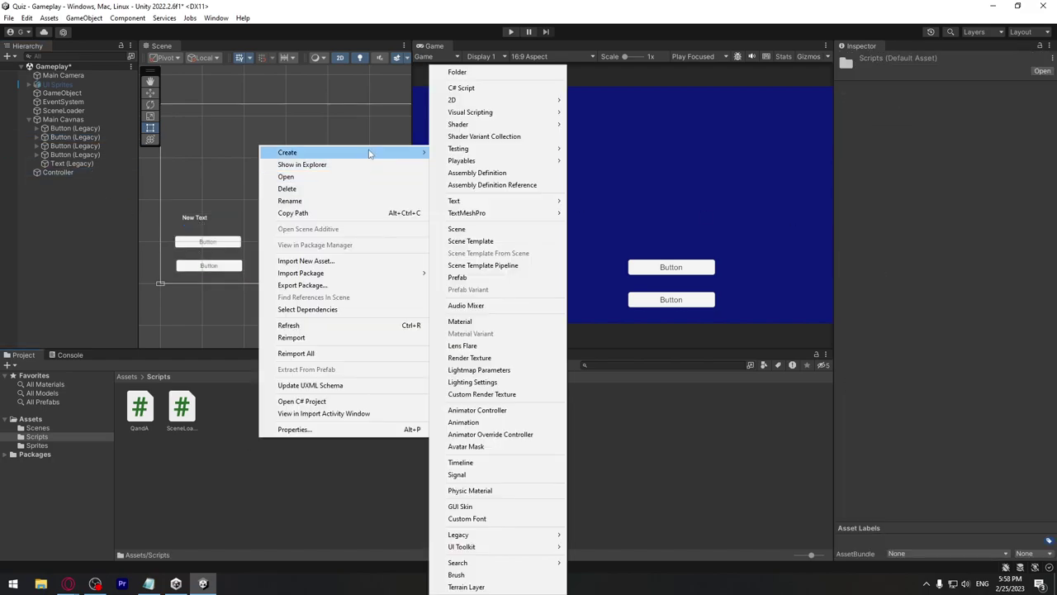
click(479, 87)
text(Ans)
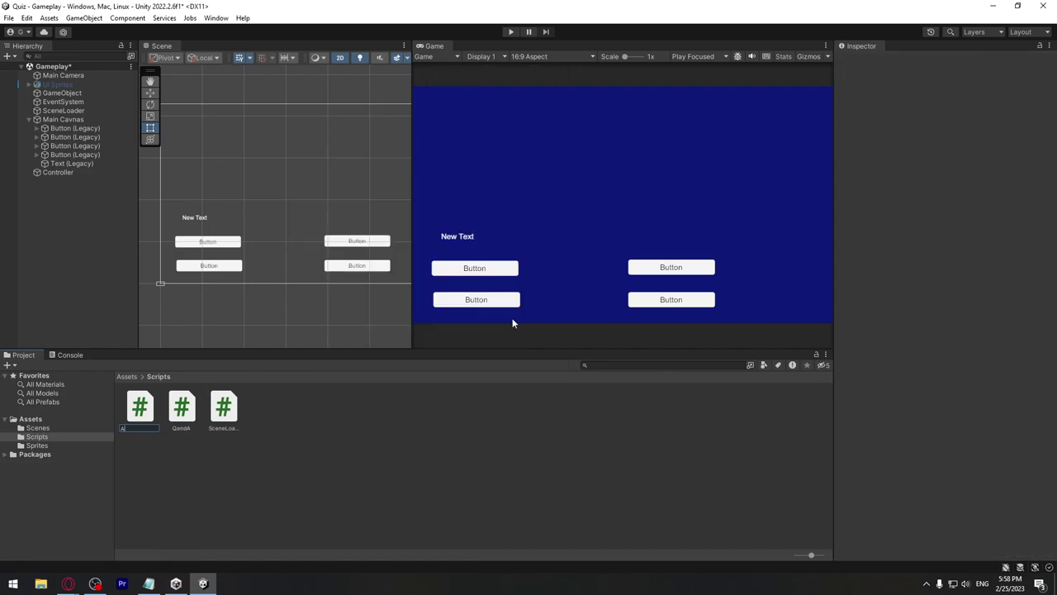
text(werScript)
key(Return)
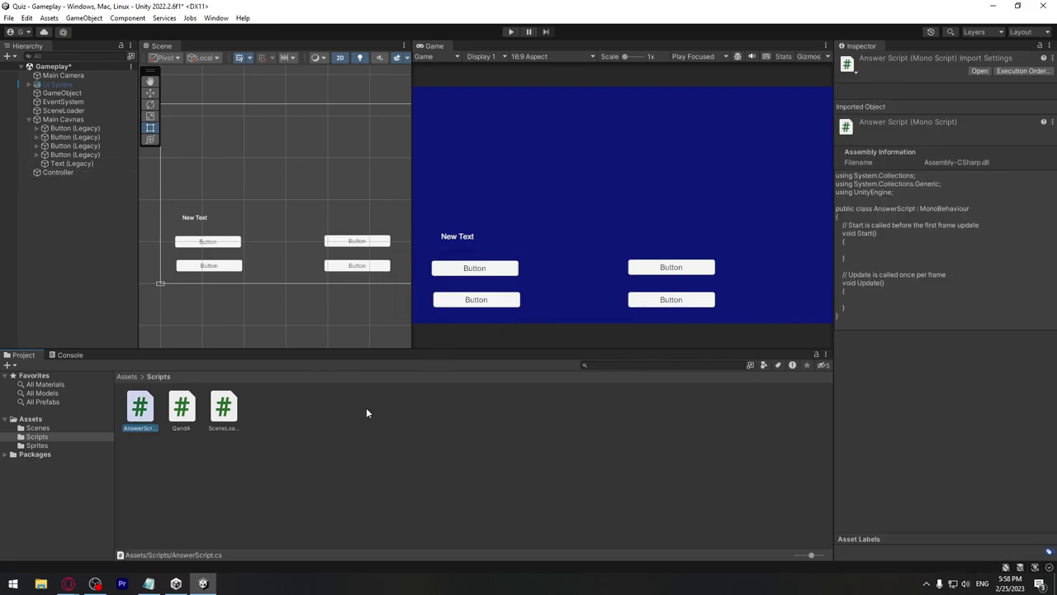
Create a second C# script named QuizController in the Scripts folder.
right_click(318, 441)
mouse_move(408, 154)
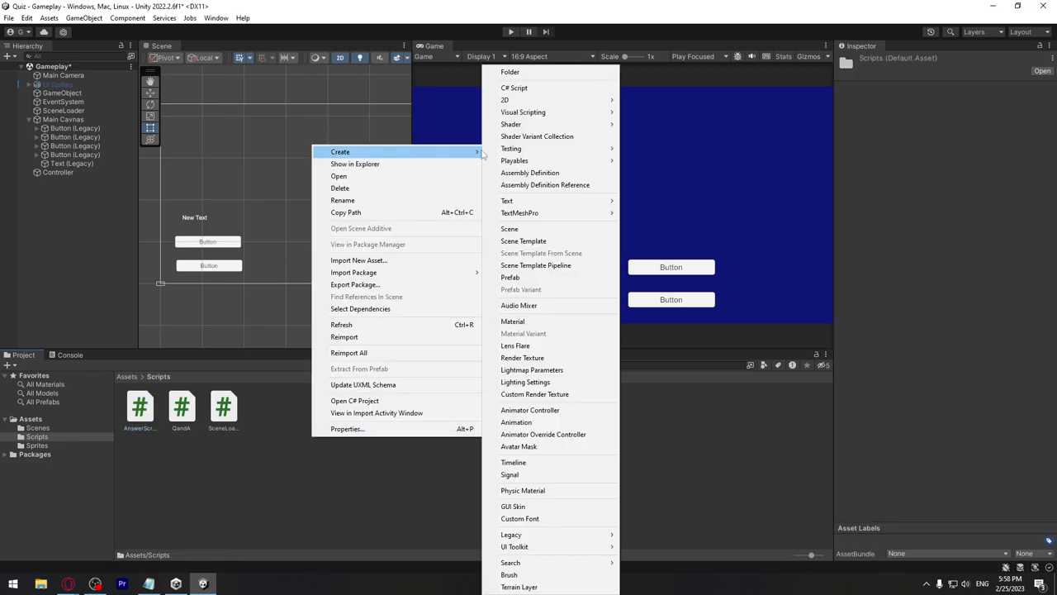
click(551, 90)
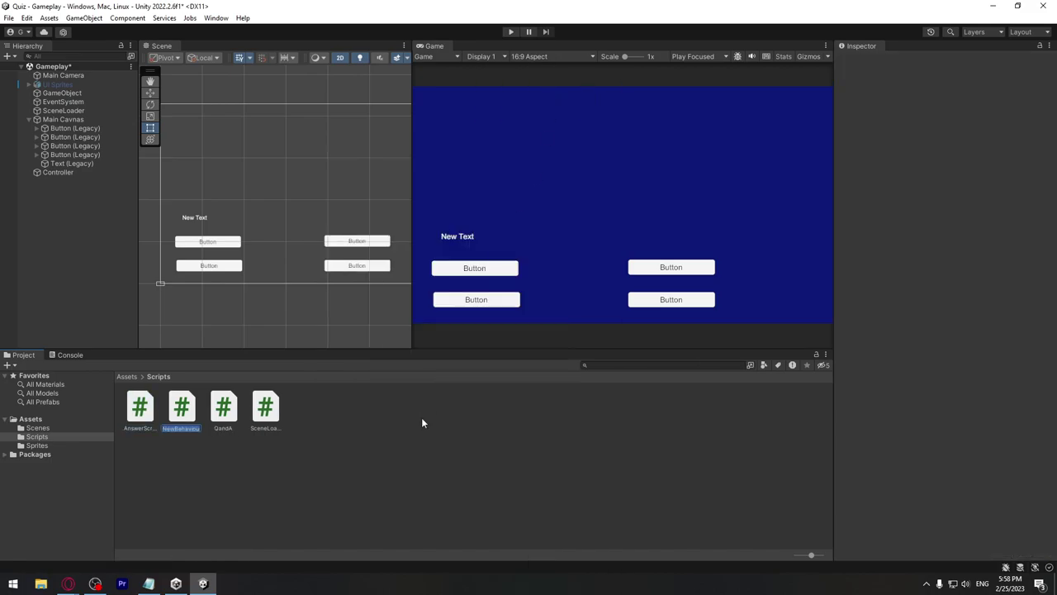
text(QuizController)
key(Return)
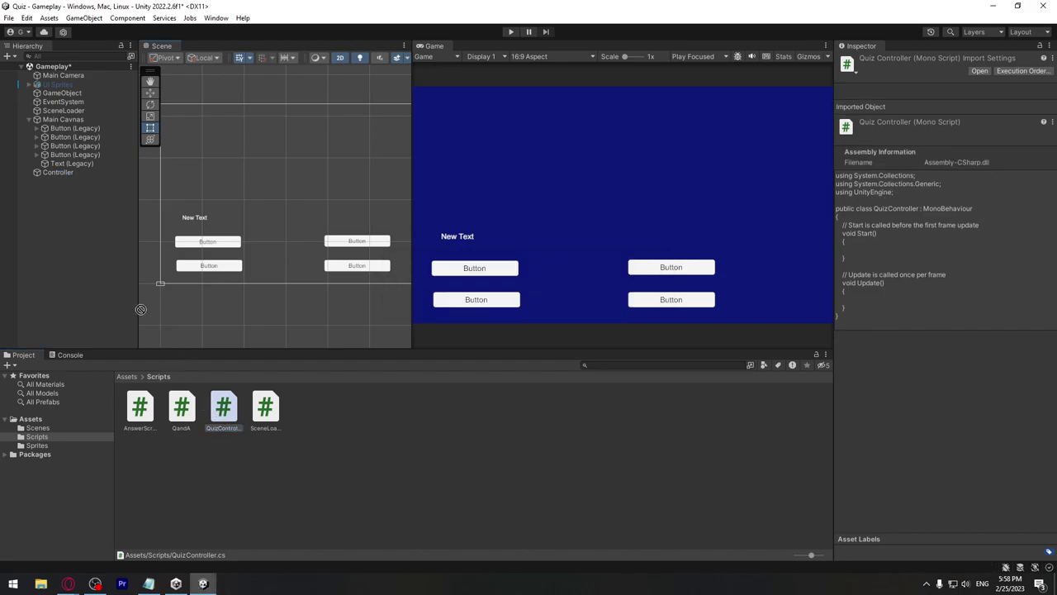
Attach QuizController to the Controller object and open AnswerScript in Visual Studio.
drag(73, 175, 59, 171)
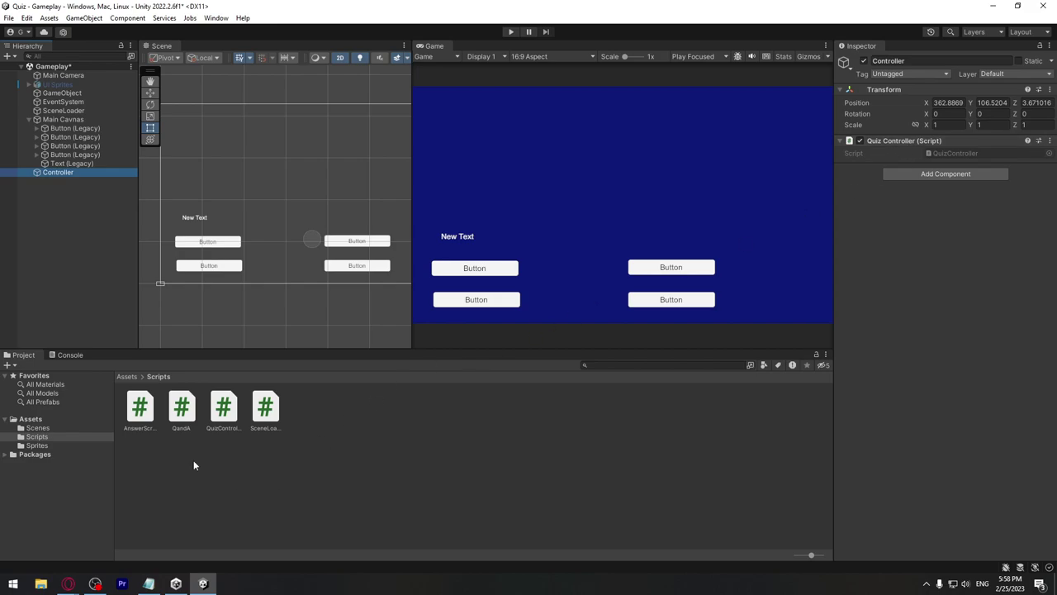
click(146, 413)
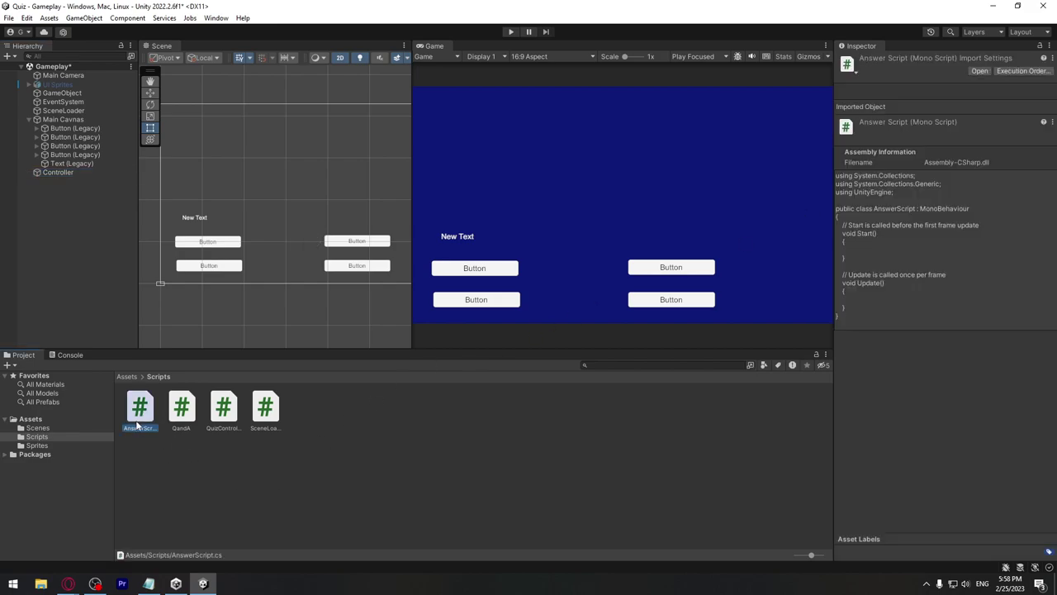
double_click(139, 422)
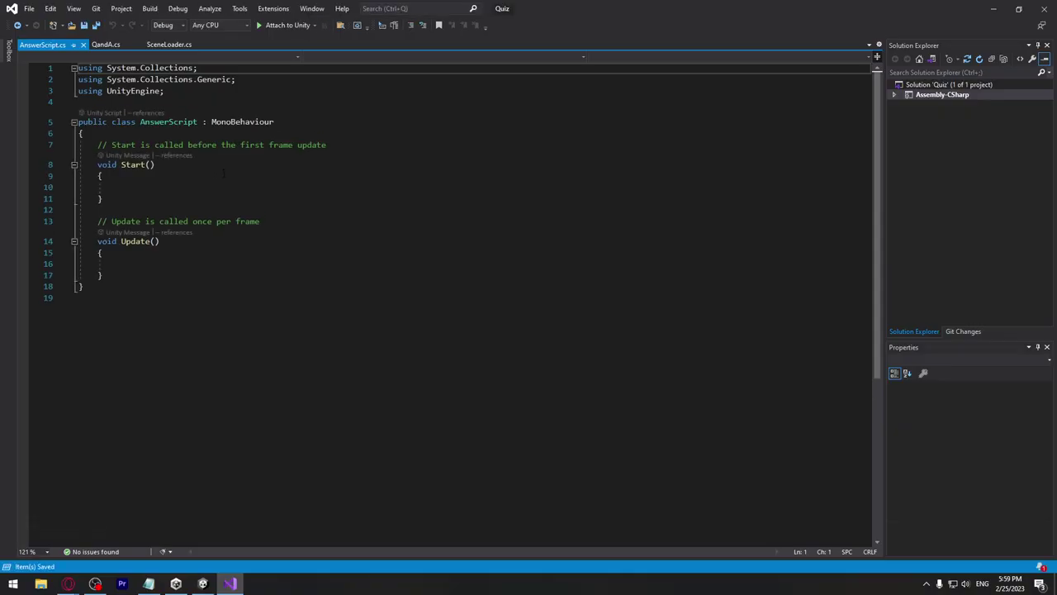
Add the [System.Serializable] attribute above the QandA class and save QandA.cs.
click(107, 44)
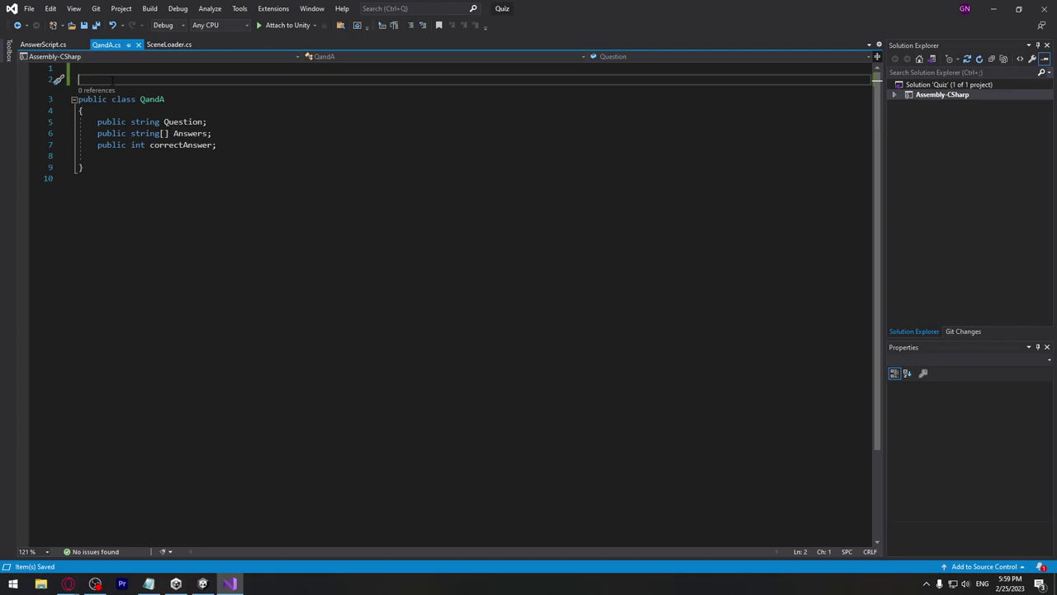
text([)
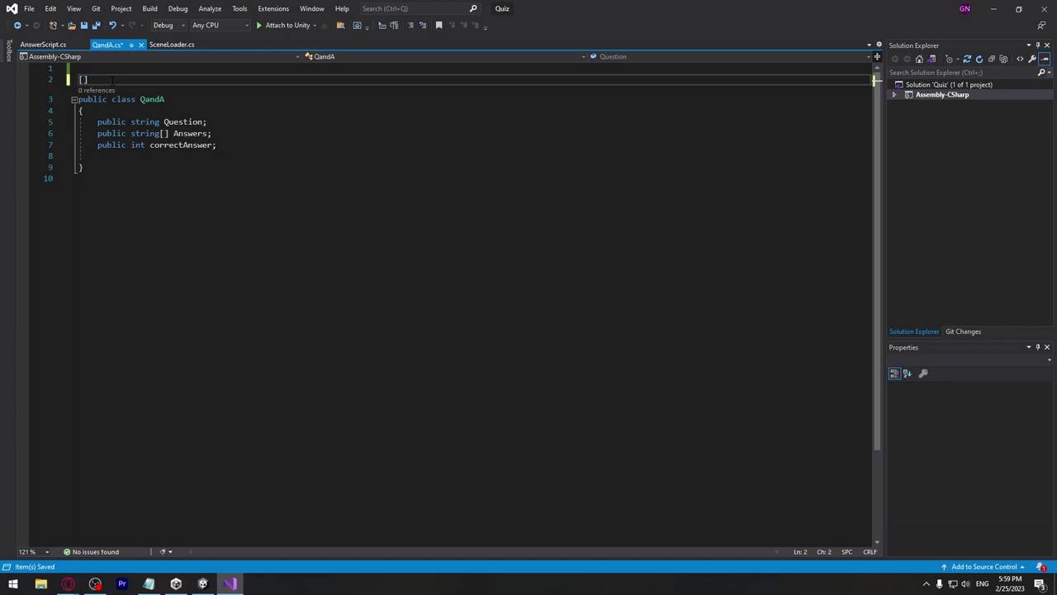
text(System)
text(.)
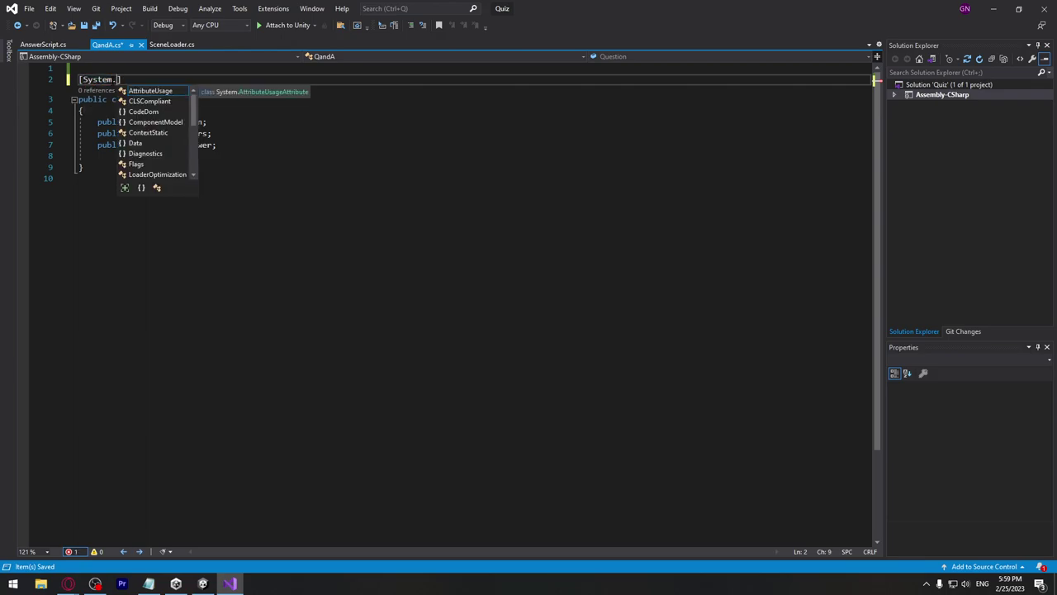
text(seri)
key(Tab)
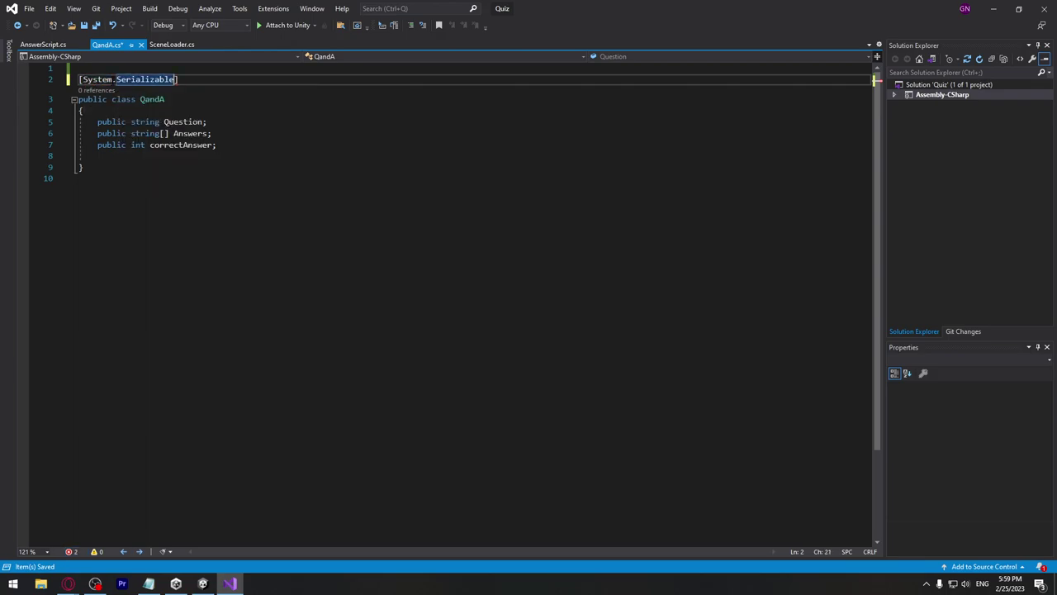
click(192, 78)
key(ctrl+s)
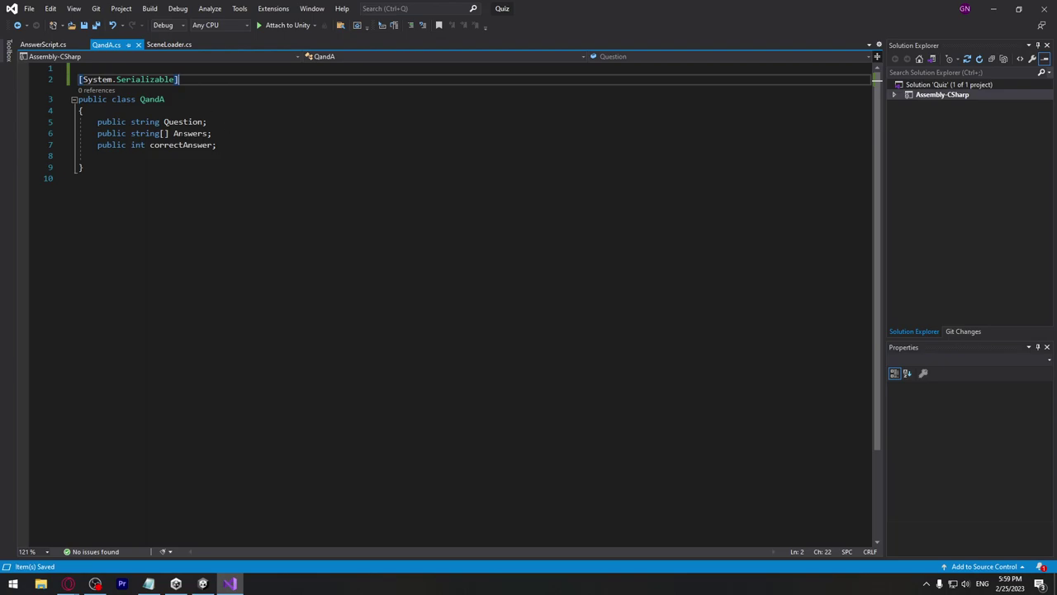
Review QandA's Question and correctAnswer fields, then return to AnswerScript.cs.
click(187, 122)
click(193, 144)
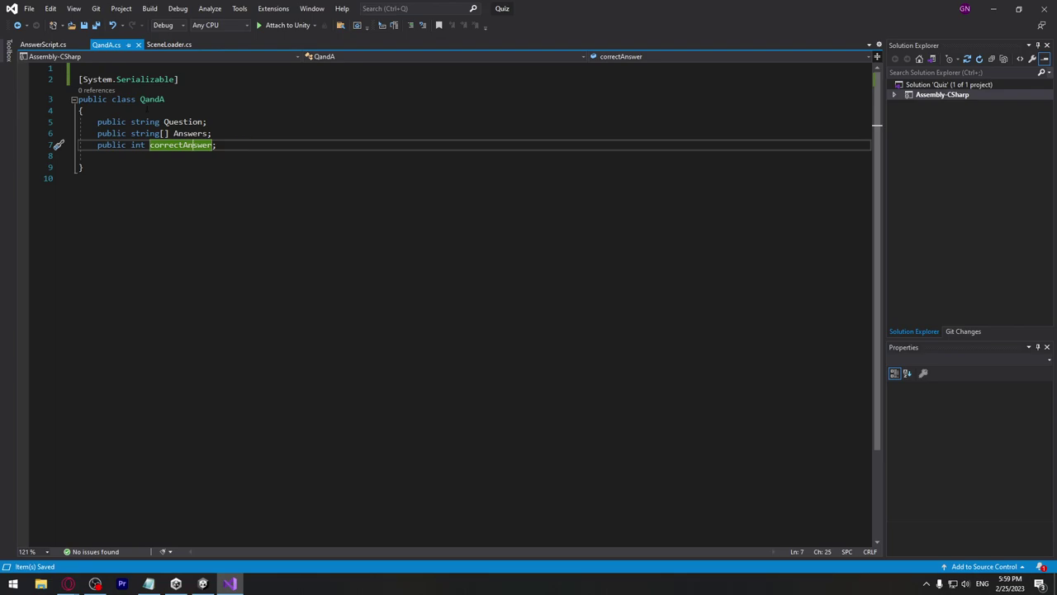
click(43, 45)
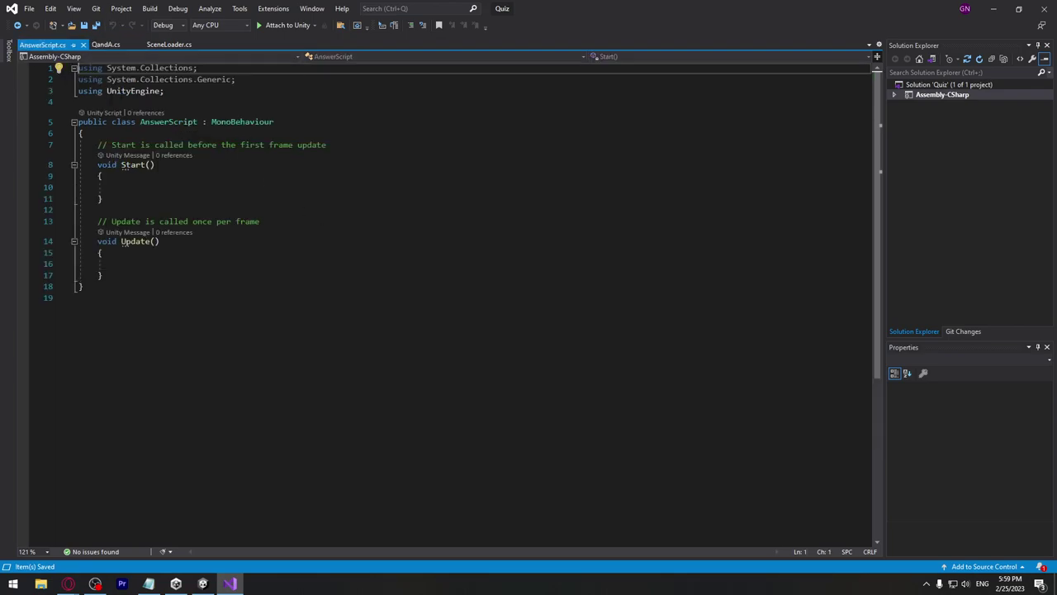
Declare 'public bool isCorrect = false;' in AnswerScript and save.
click(216, 133)
key(Return)
key(Return)
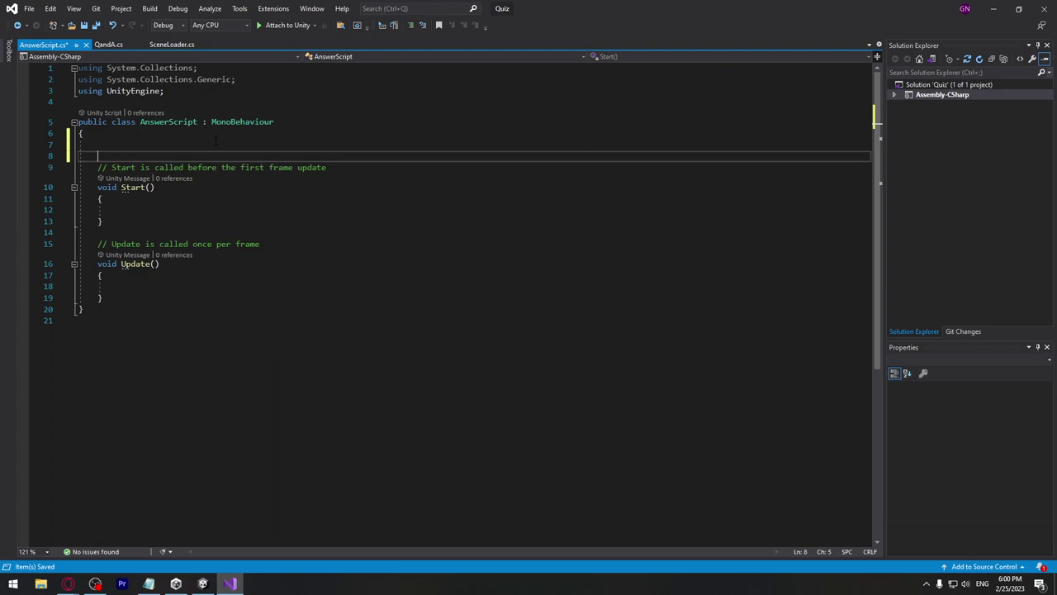
key(Up)
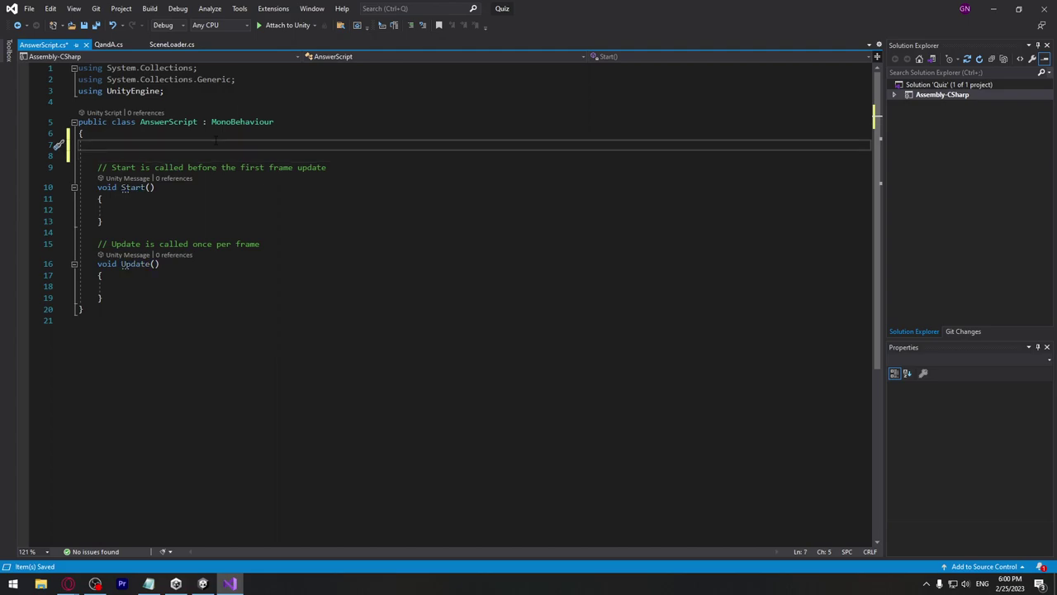
text(public)
key(Escape)
text(bool )
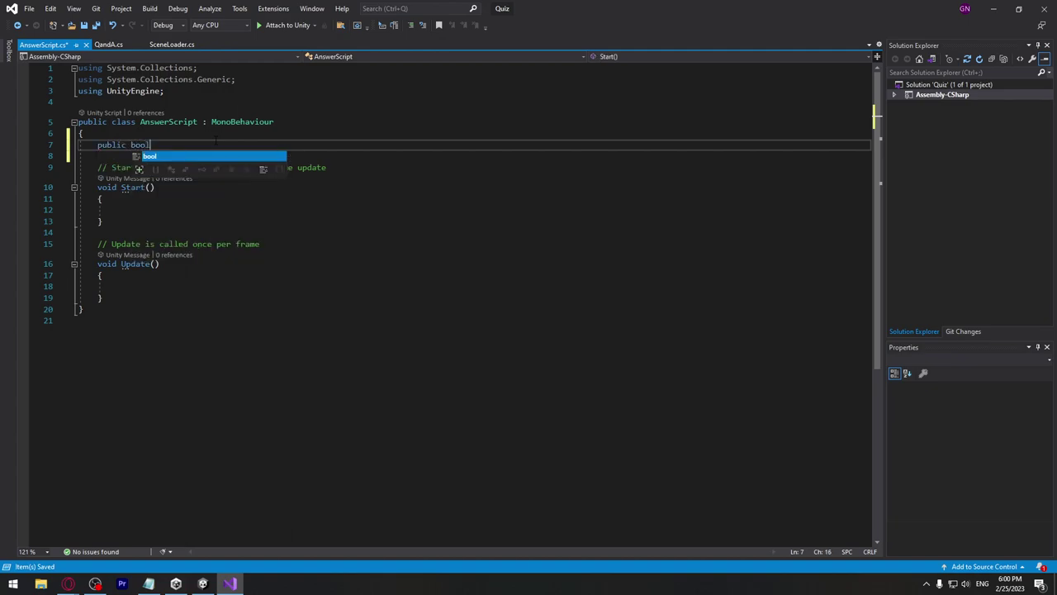
text(is)
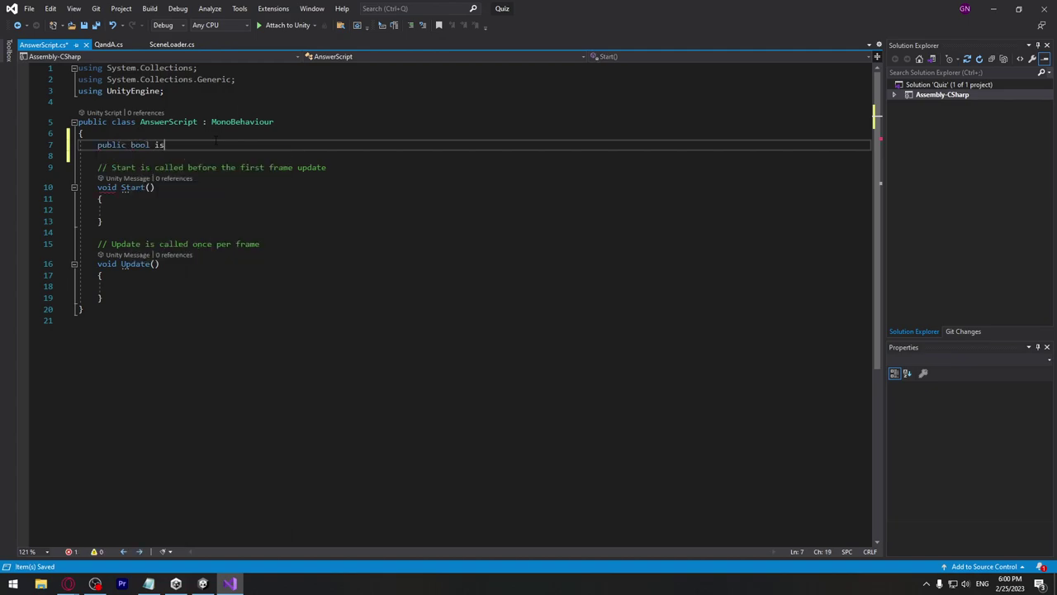
text(Correct )
text(= false;)
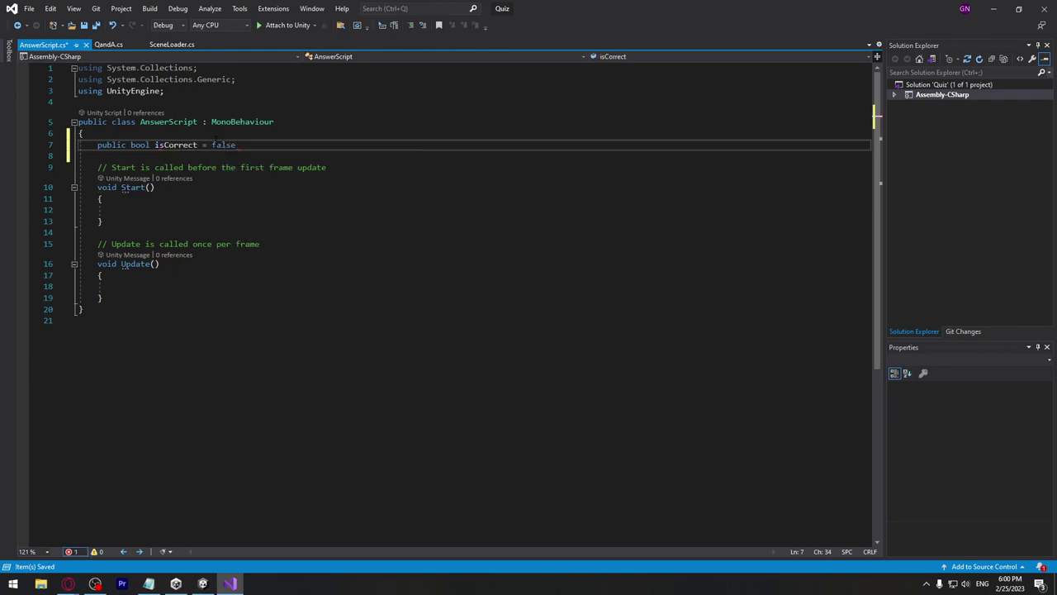
key(ctrl+s)
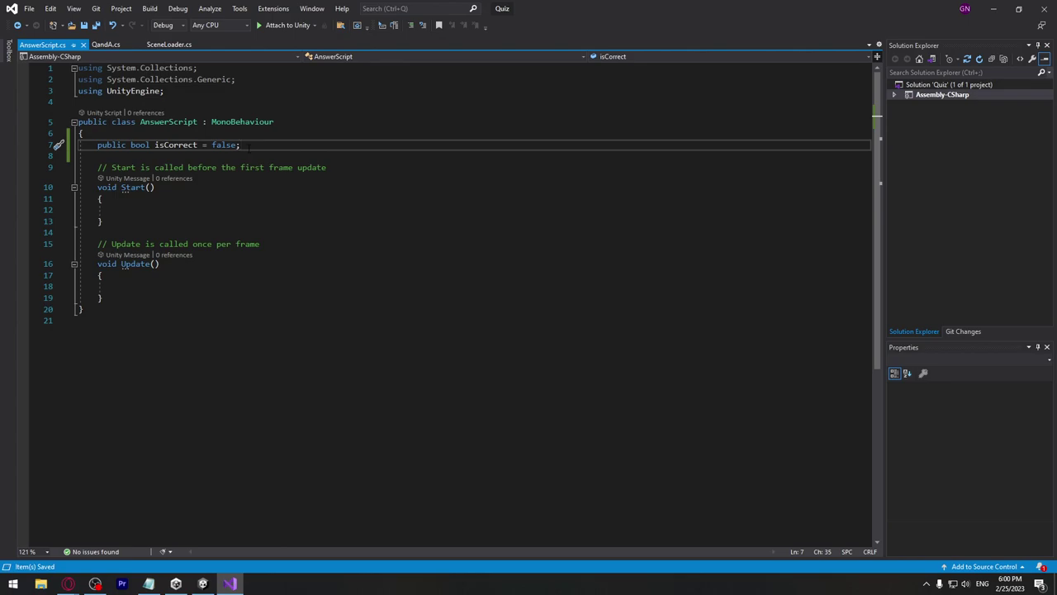
Declare 'public QuizController quizController;', save, and delete the comment above Start.
key(Return)
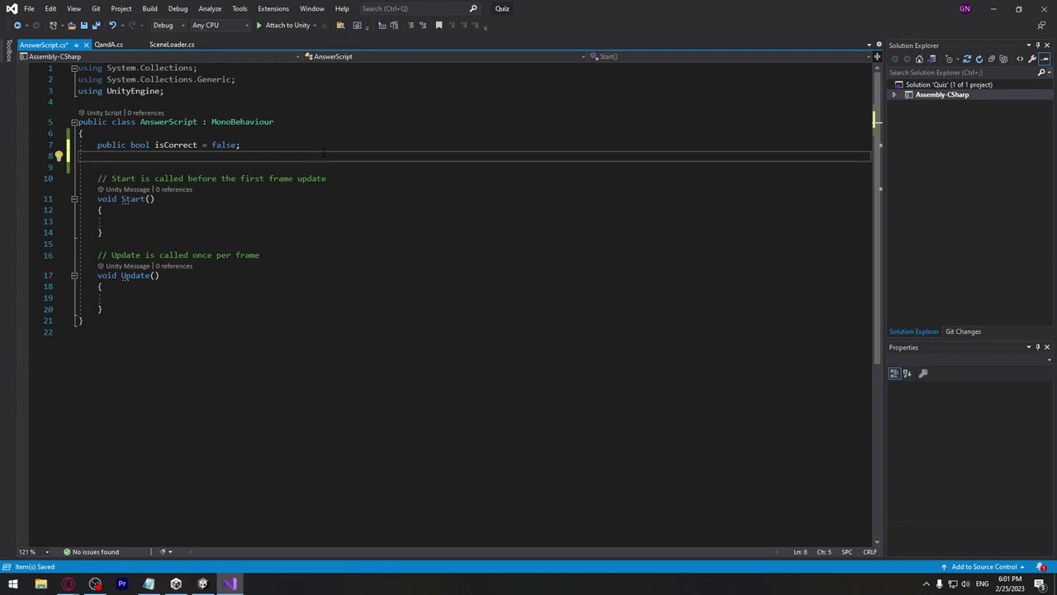
text(public Q)
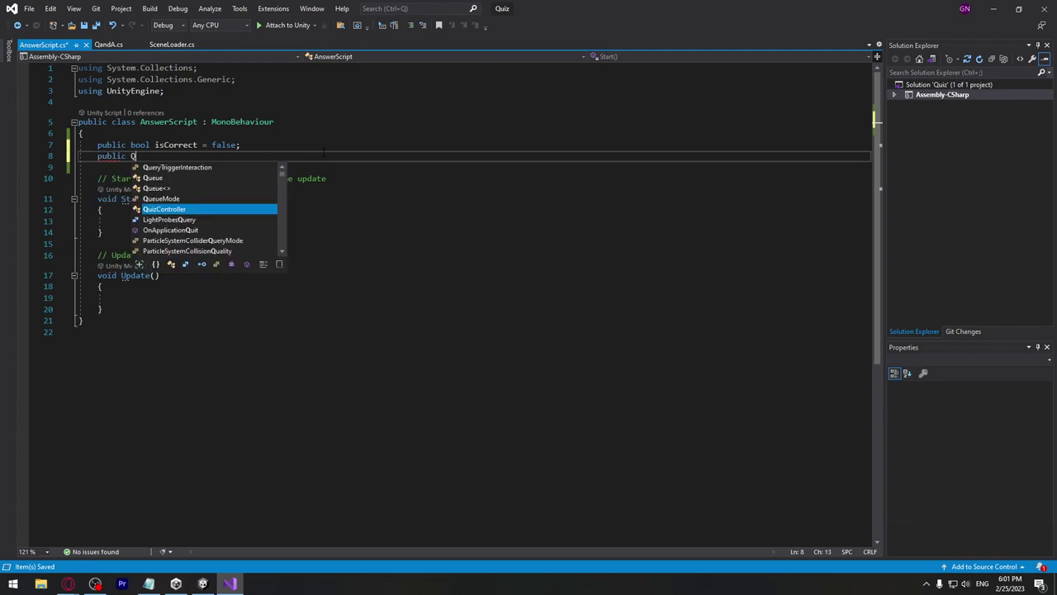
text(u)
key(Tab)
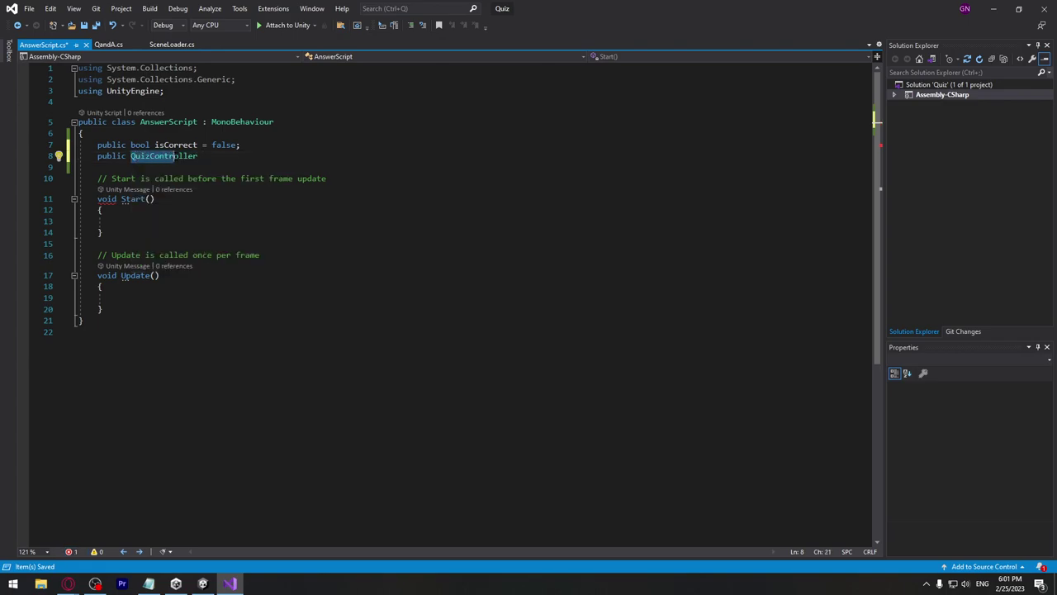
drag(143, 156, 198, 156)
double_click(190, 157)
click(222, 157)
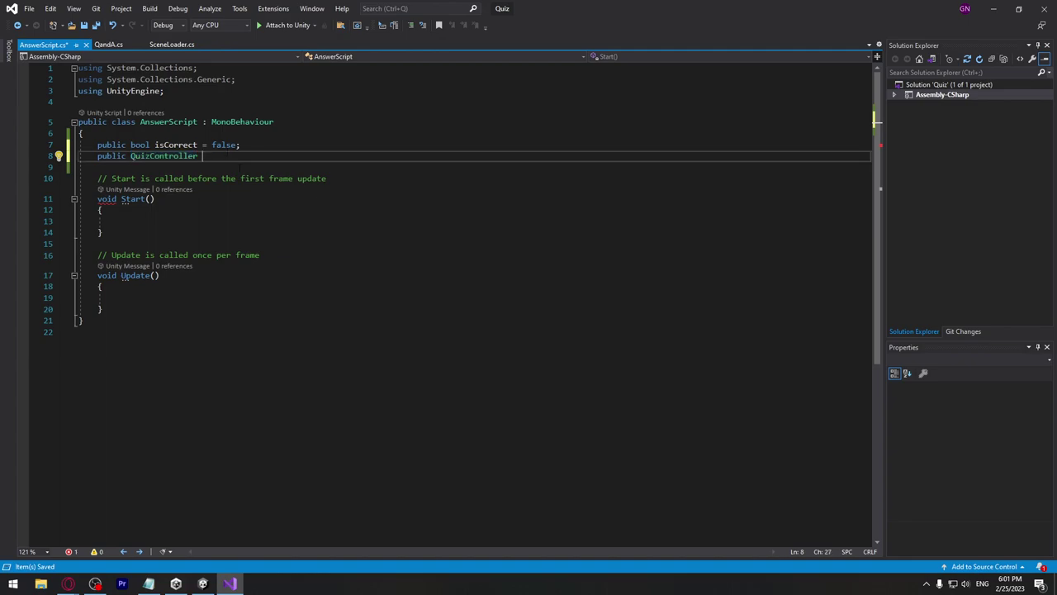
text(quizC)
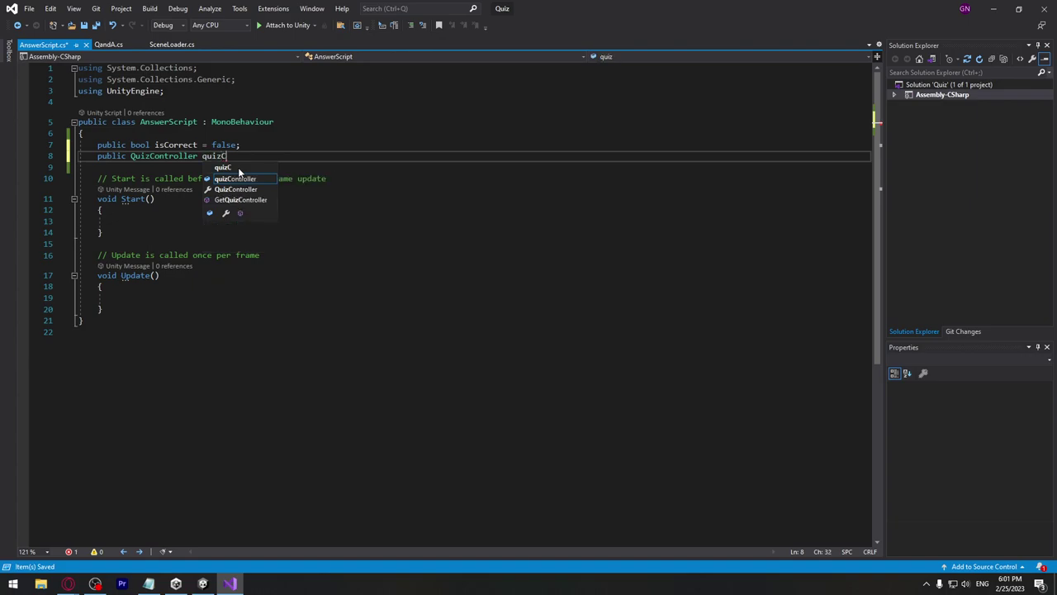
text(ontrolle)
text(r;)
key(ctrl+s)
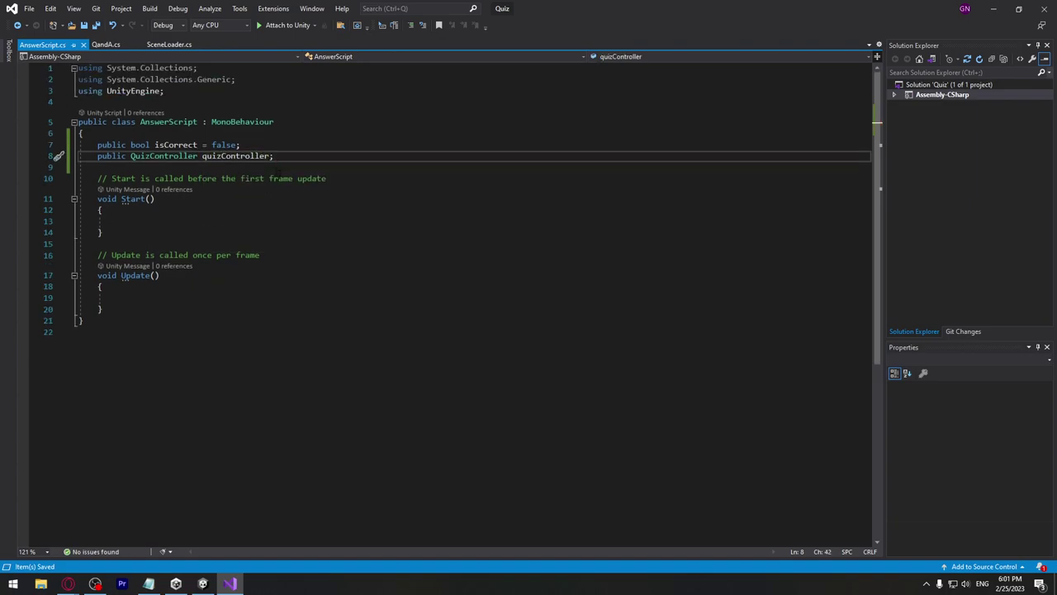
drag(327, 179, 79, 178)
key(BackSpace)
Delete the Update method and add an empty public void Answer() method below Start.
key(BackSpace)
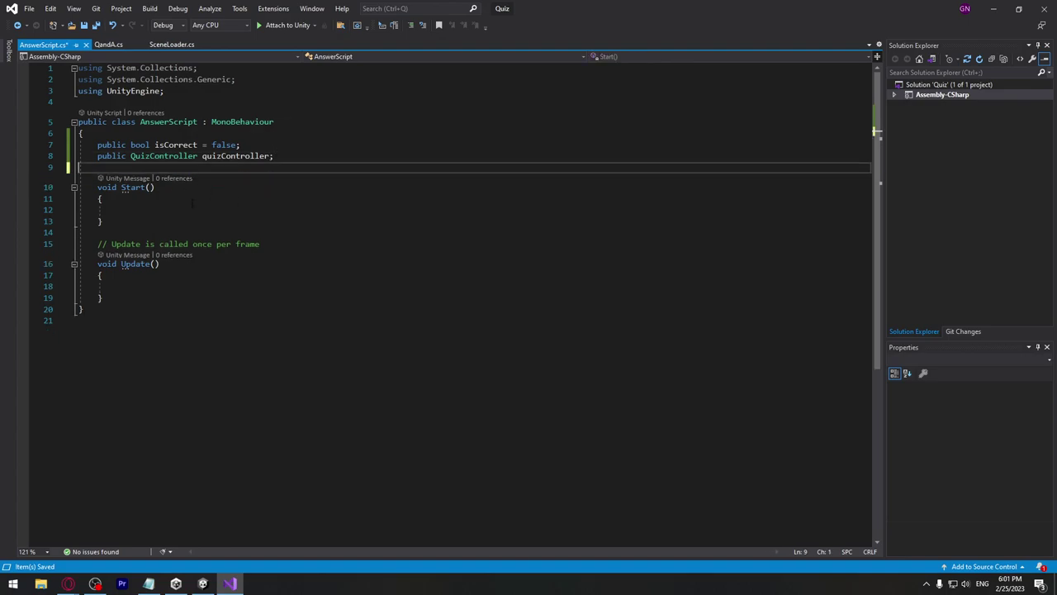
drag(122, 297, 98, 243)
key(BackSpace)
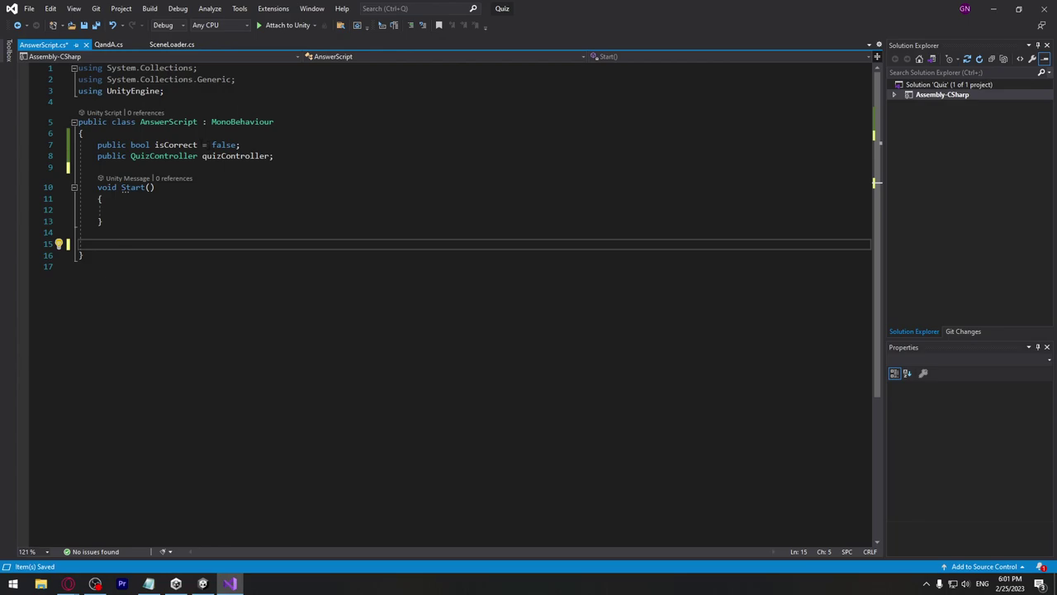
drag(154, 145, 233, 143)
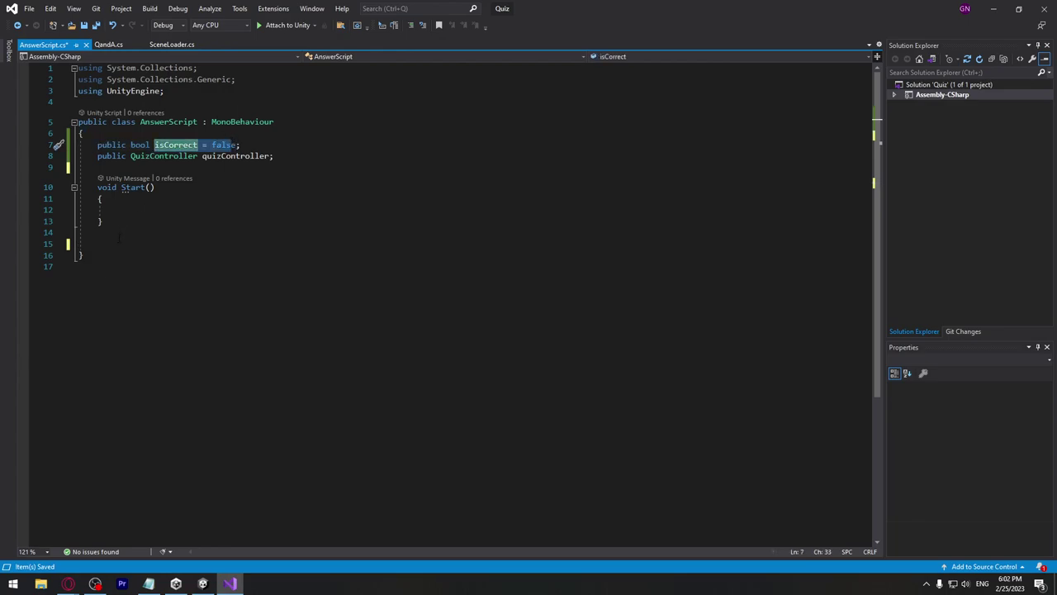
click(163, 237)
key(Return)
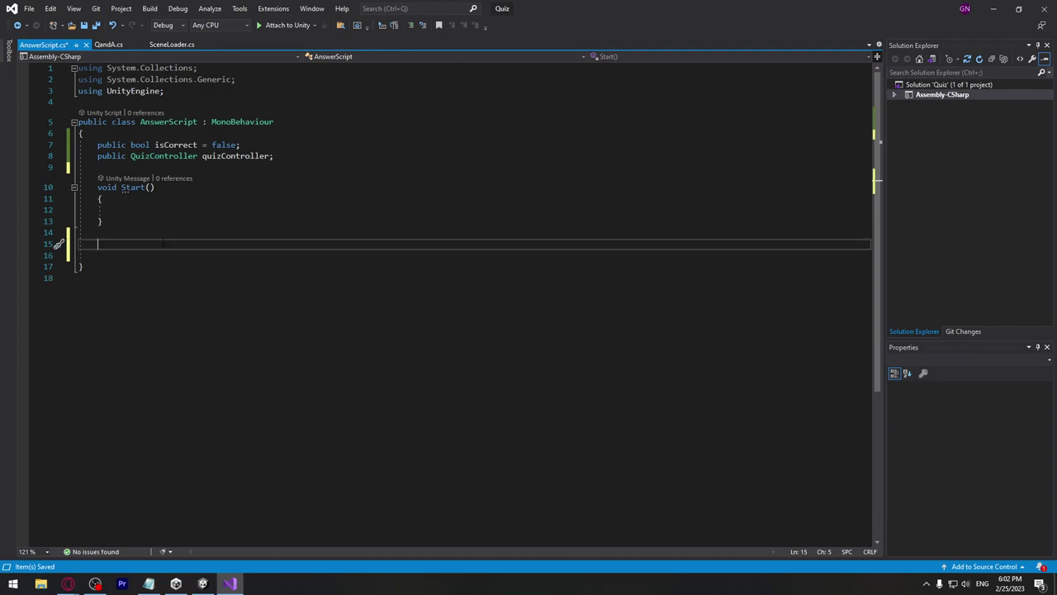
text(p)
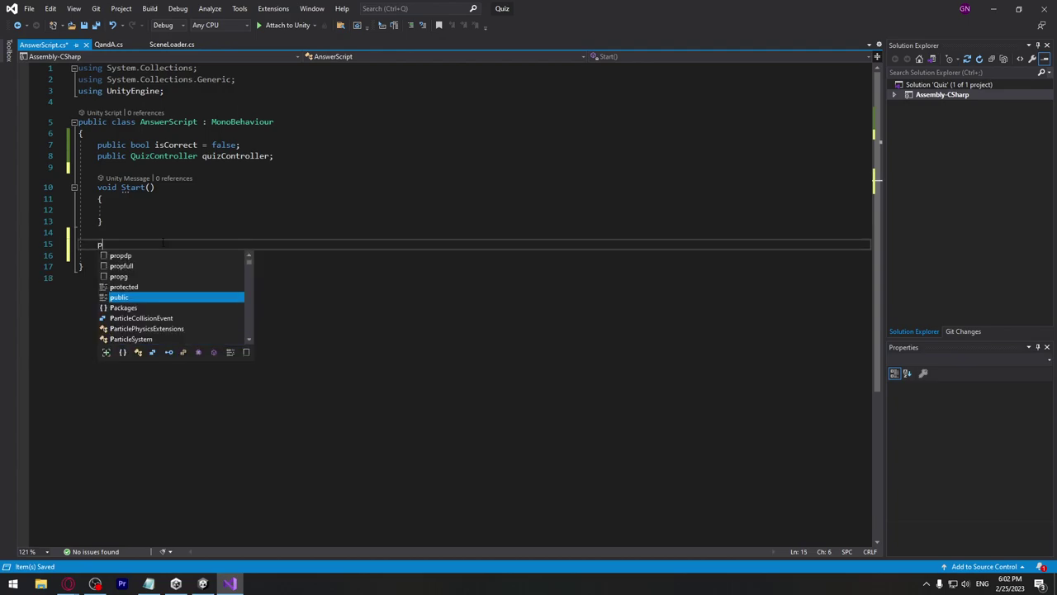
text(ublic v)
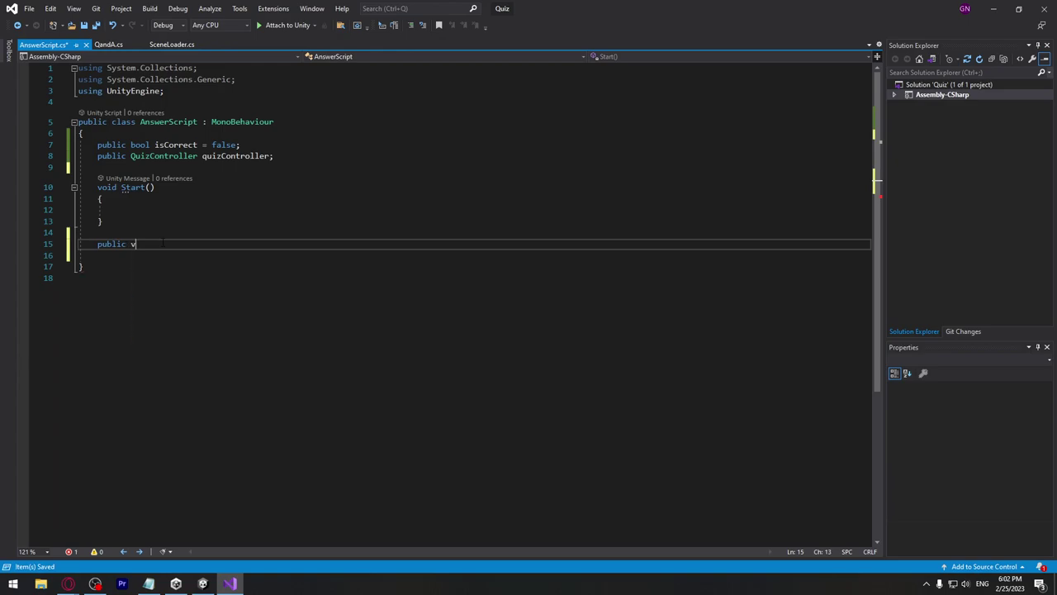
text(oid)
key(BackSpace)
text(Answer)
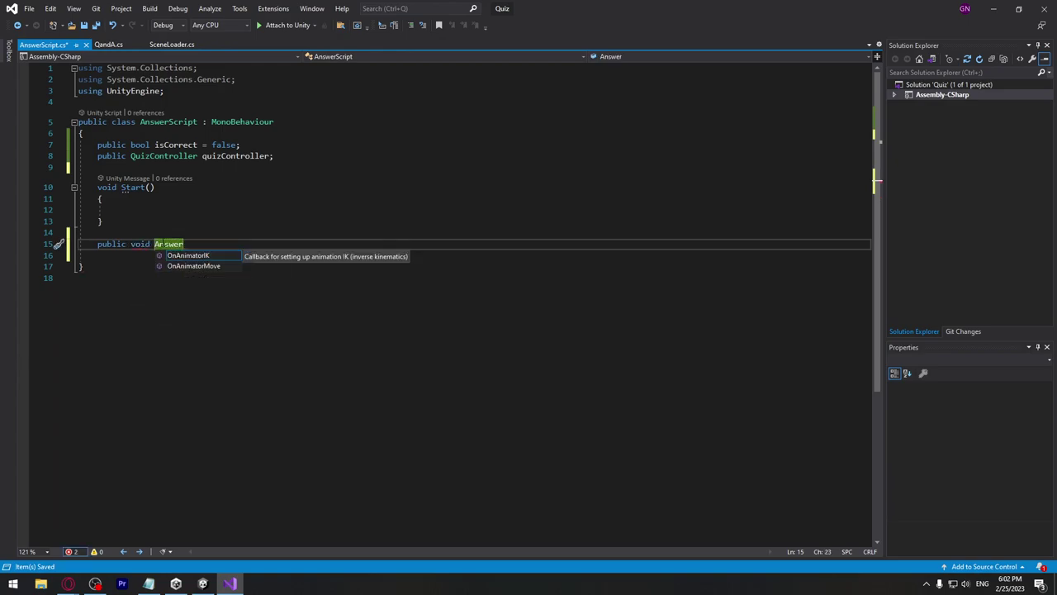
text(())
key(Return)
text({ })
key(Left)
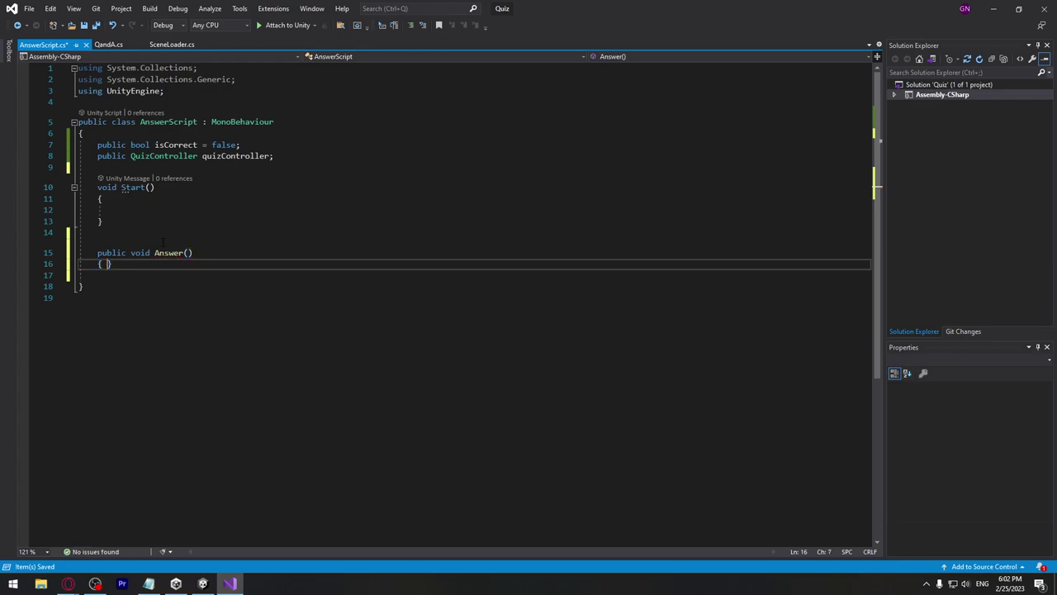
key(Return)
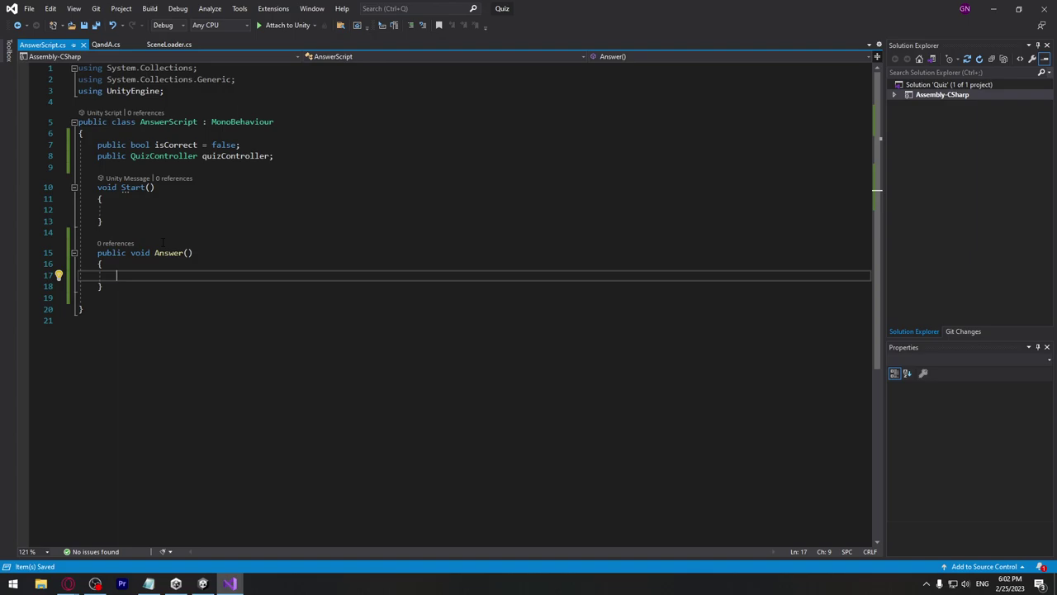
Inside Answer, add if (isCorrect == true) calling Debug.Log("Correct"), and save.
text(if () )
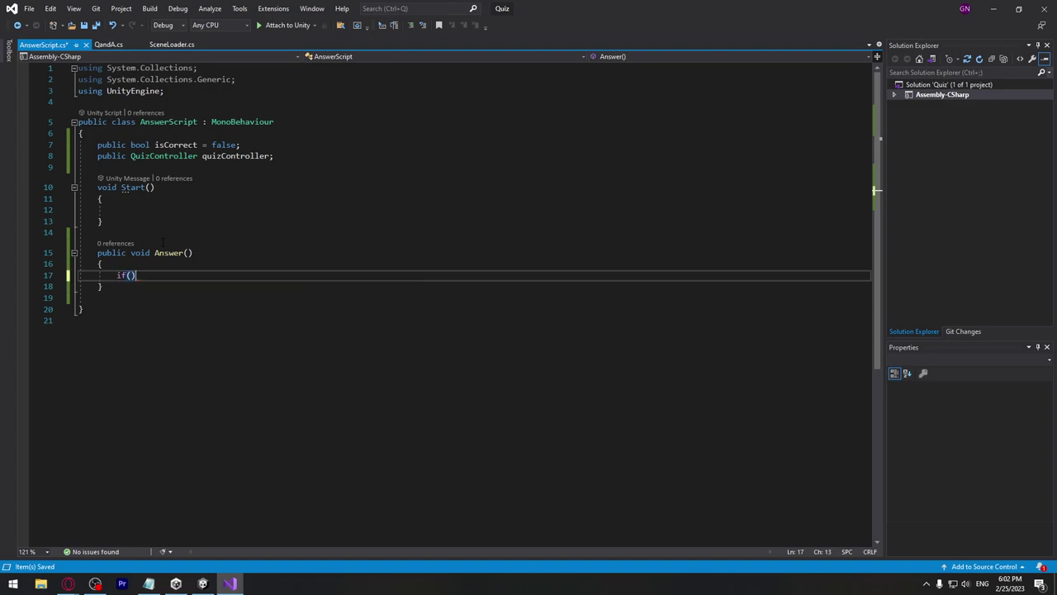
text({ })
key(Left)
key(Return)
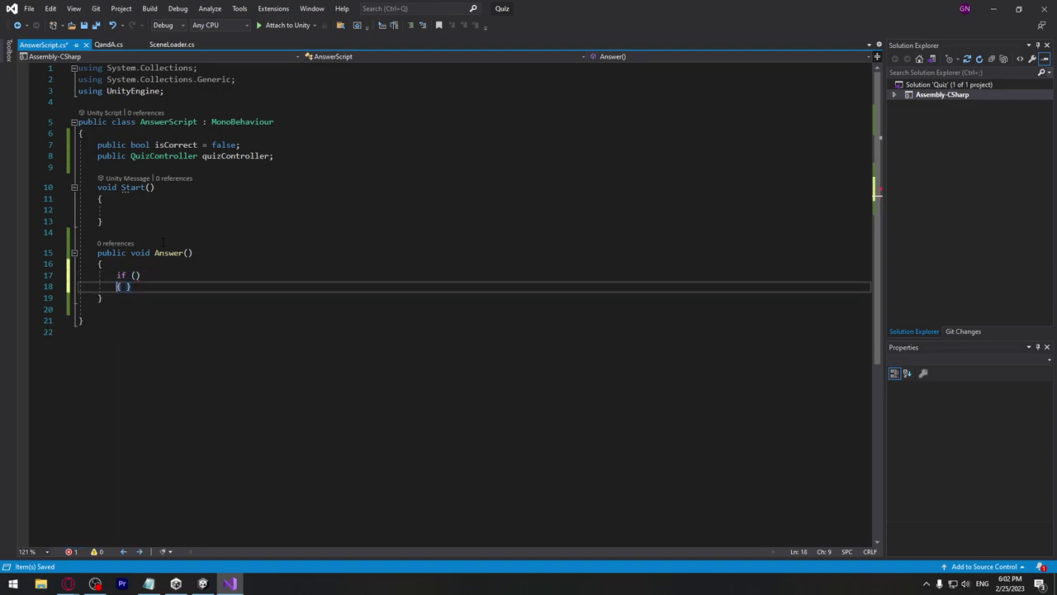
key(Return)
key(Up)
key(Up)
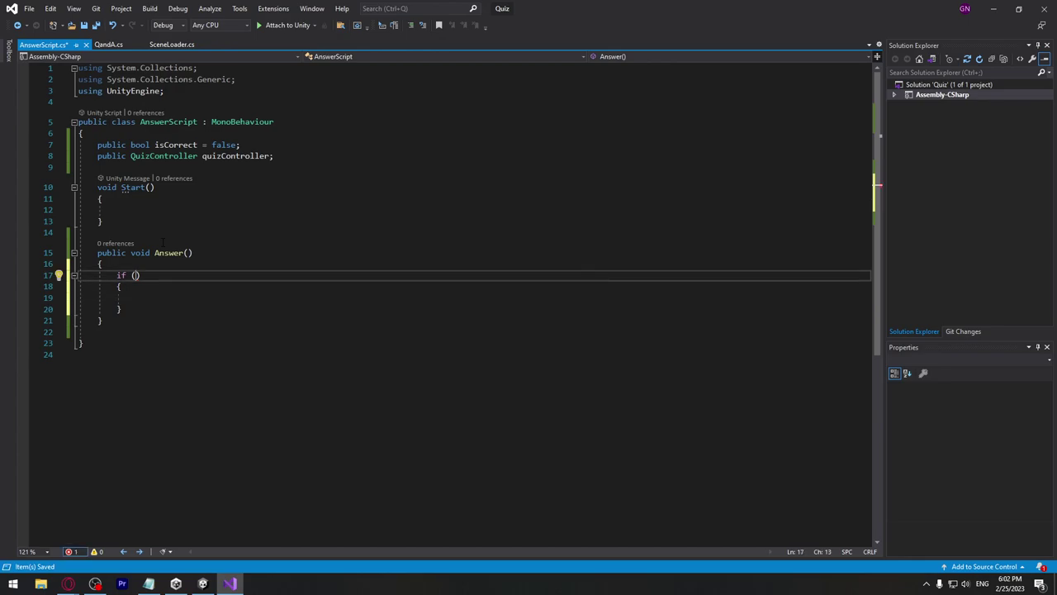
text(isCorrec)
key(Tab)
text(== true)
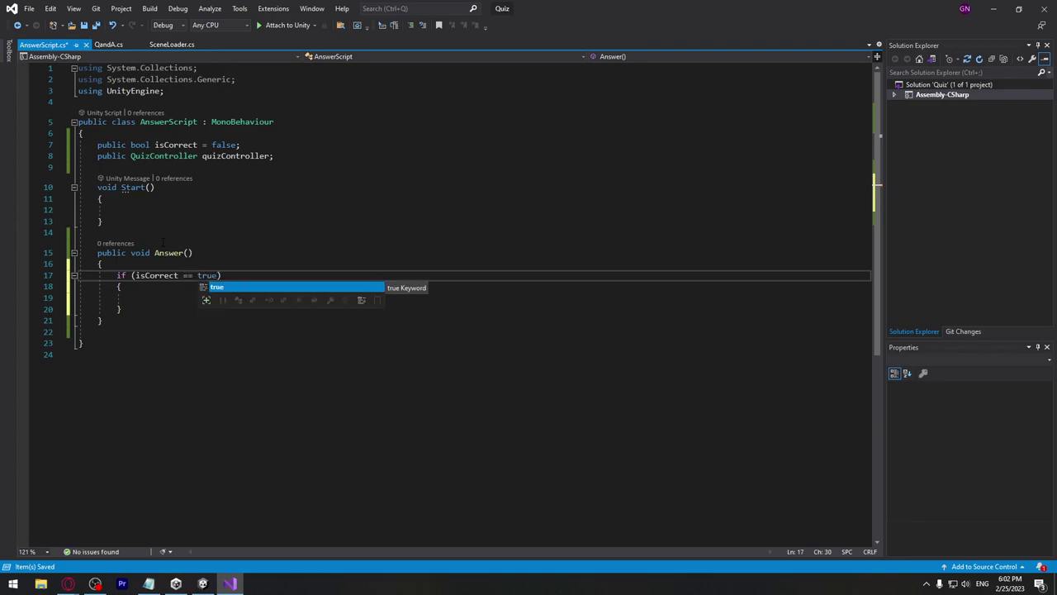
key(Escape)
key(Down)
key(Down)
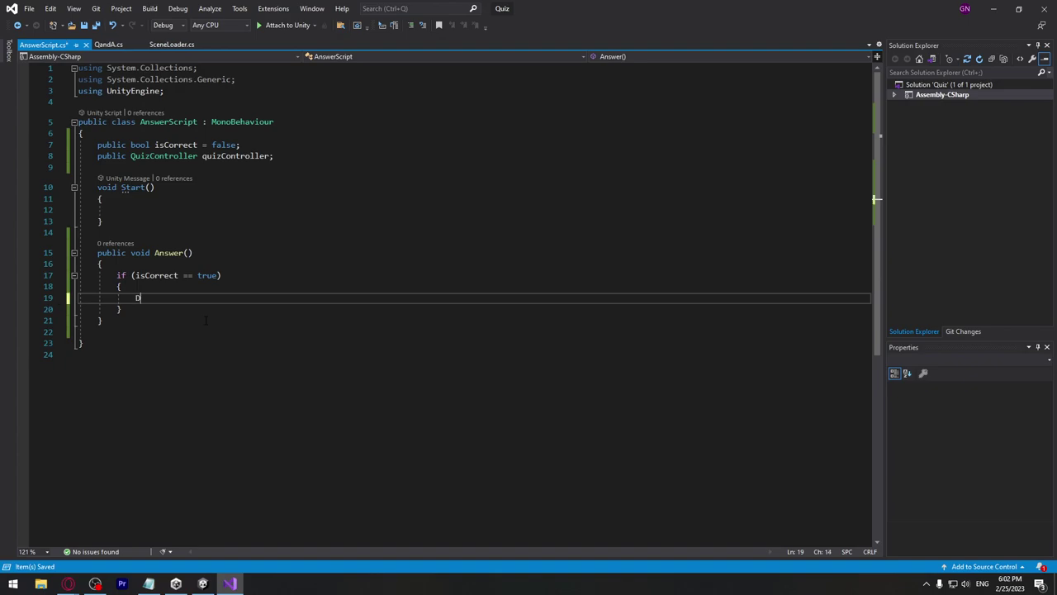
text(Debug)
key(Escape)
text(.Lo)
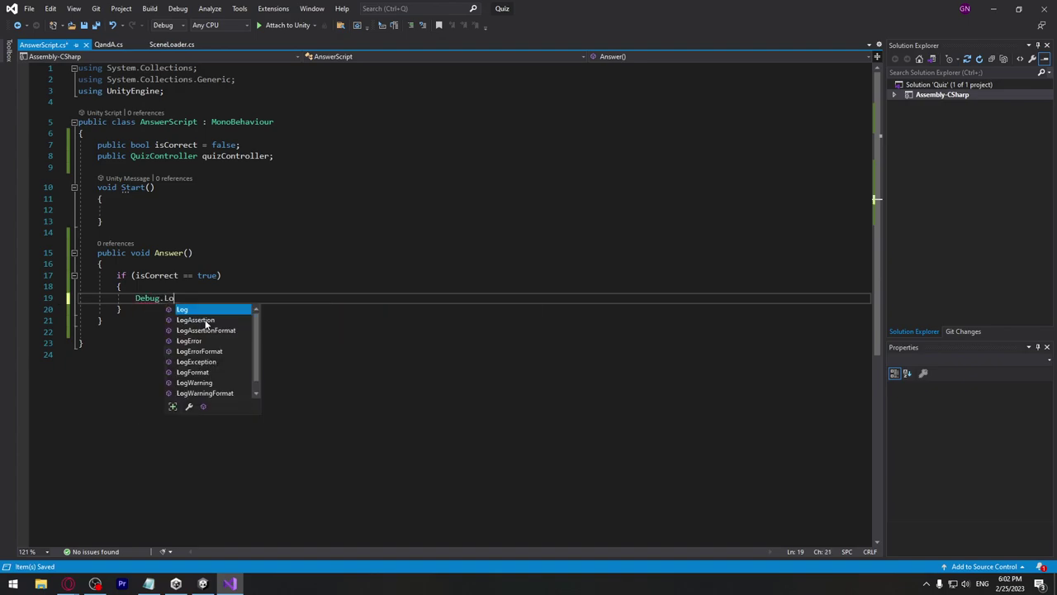
text(g)
text(("");)
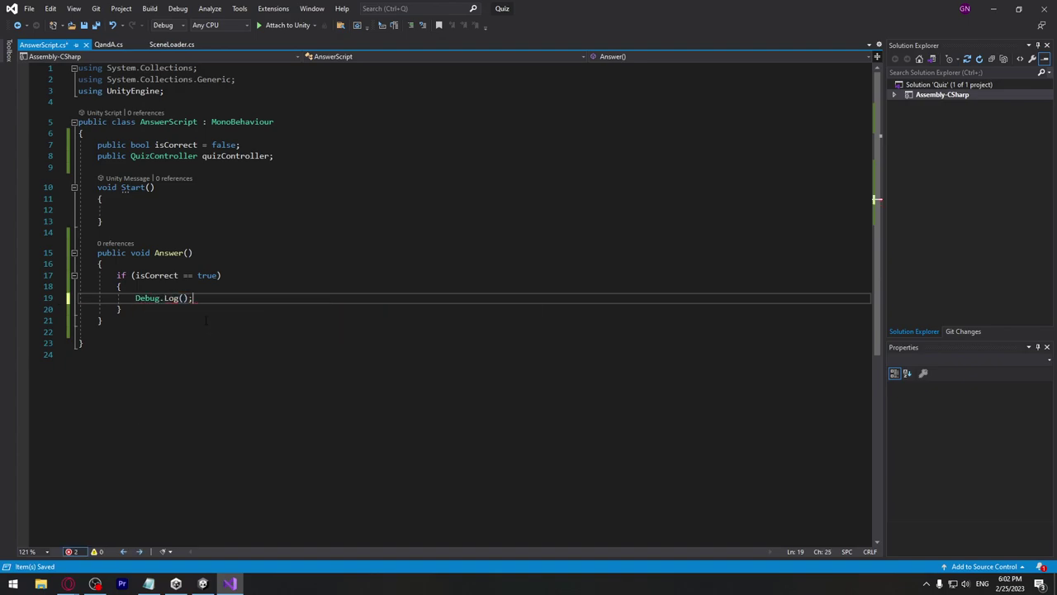
key(Left)
key(Left)
text("")
text(Correct)
key(ctrl+s)
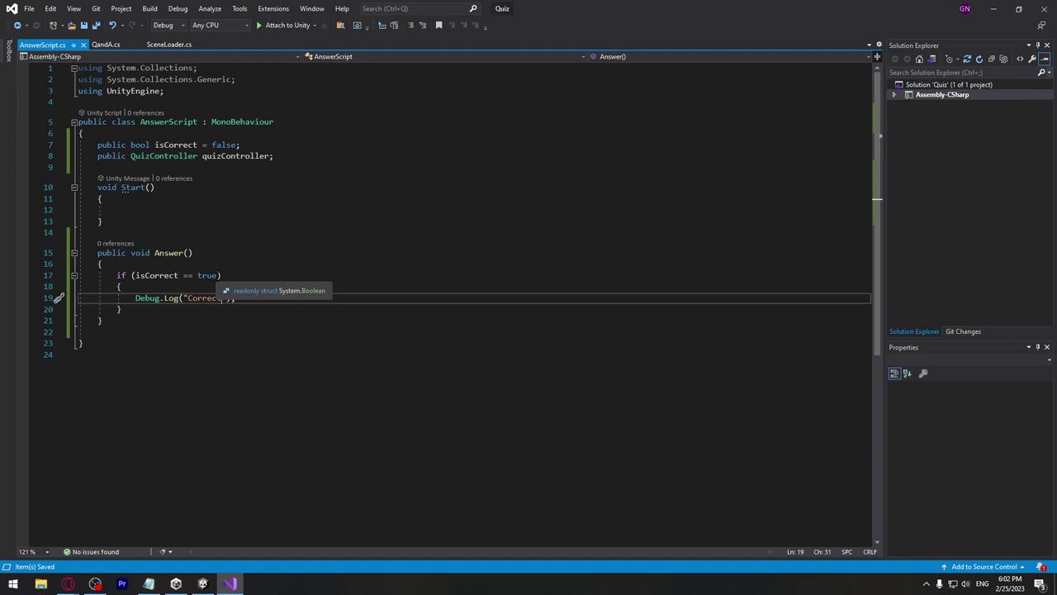
Simplify the if condition to plain isCorrect and save the script.
drag(219, 275, 182, 275)
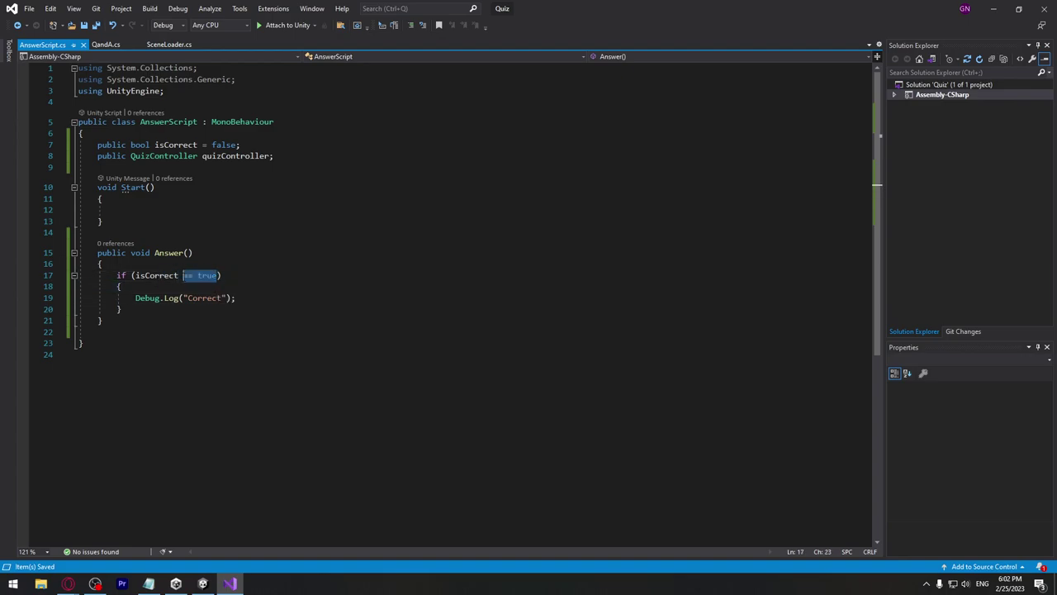
key(BackSpace)
key(BackSpace)
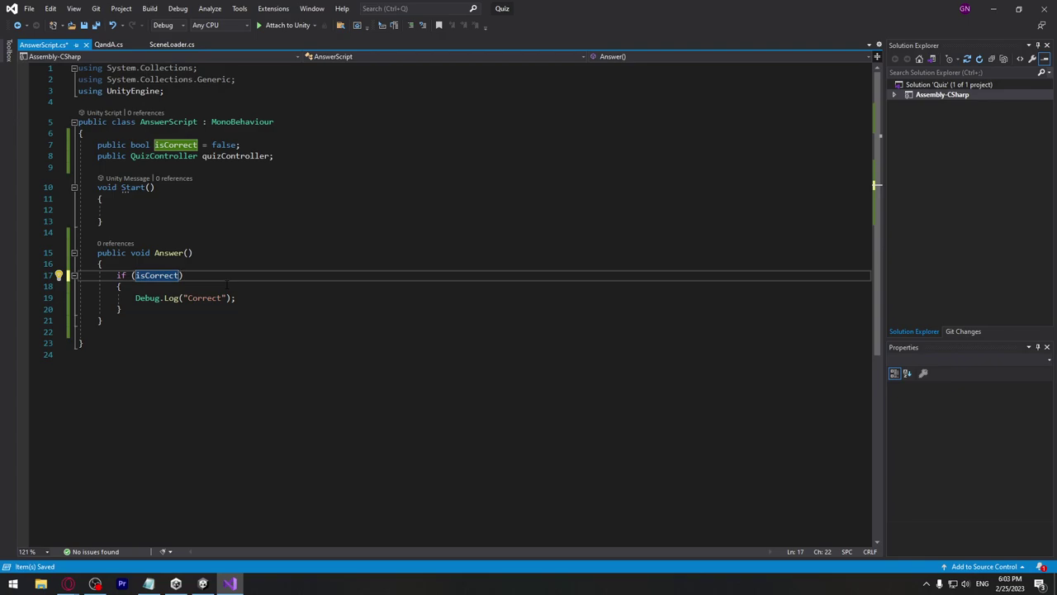
drag(134, 275, 181, 275)
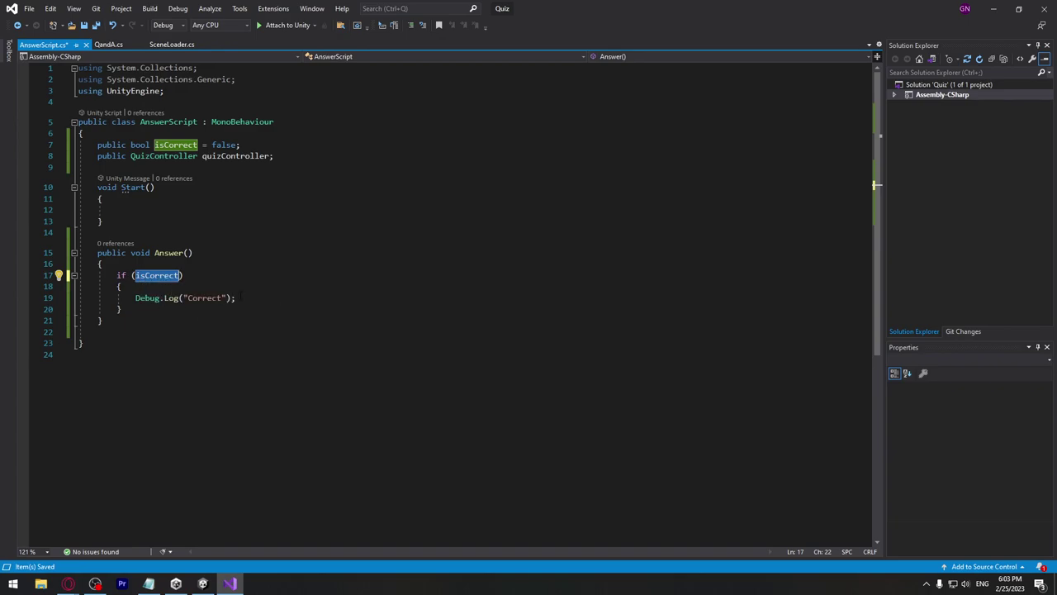
drag(237, 298, 136, 297)
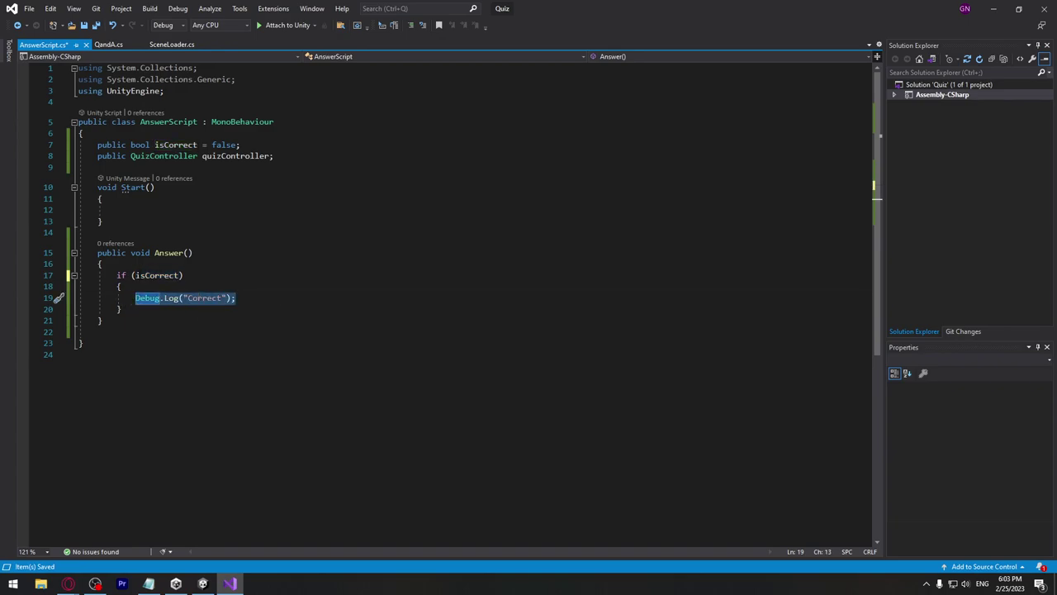
click(135, 275)
text(!)
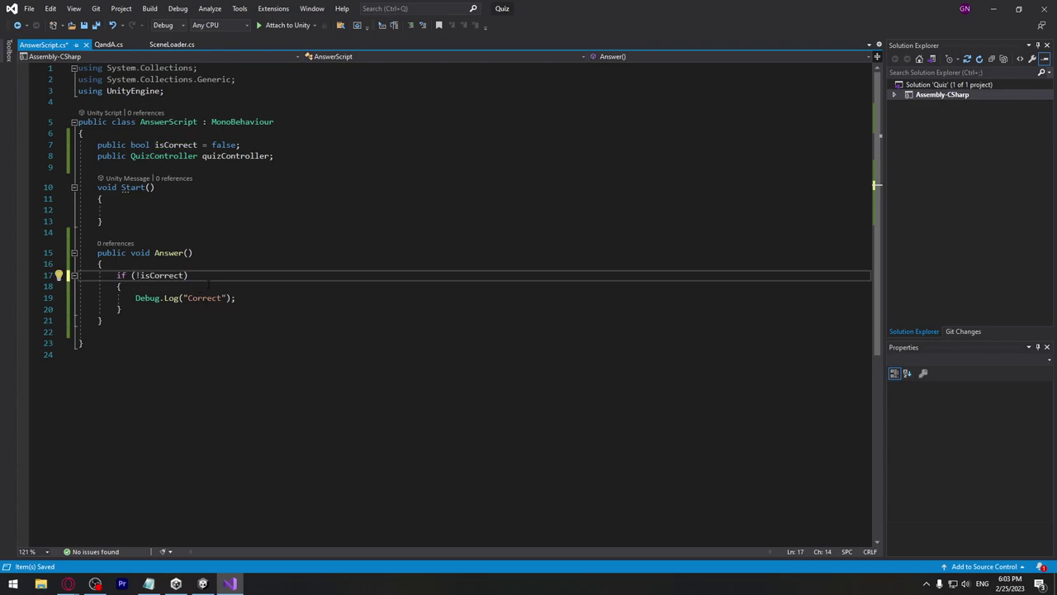
key(BackSpace)
click(182, 274)
text(== false)
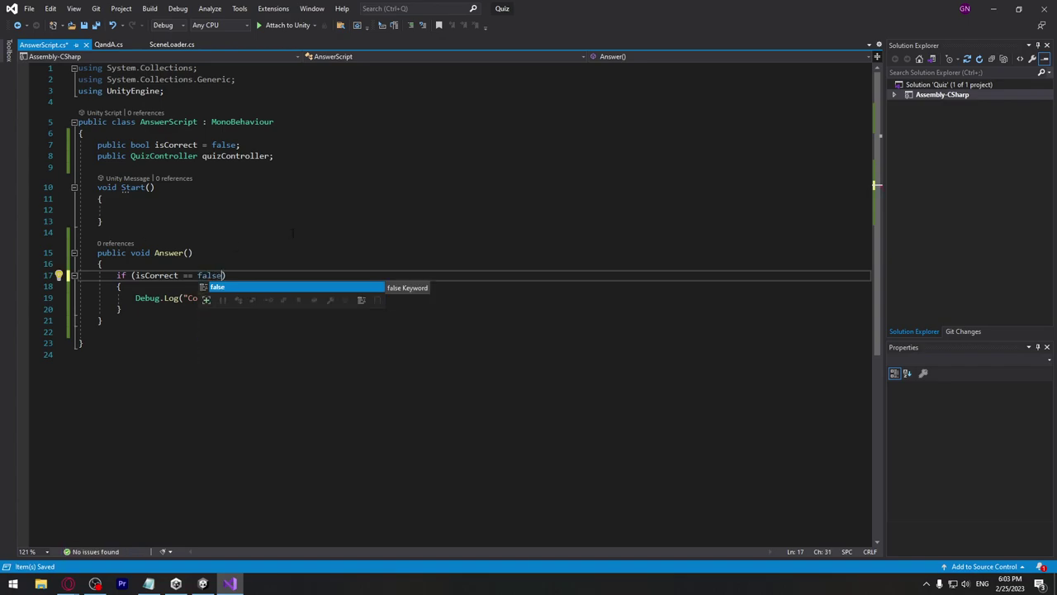
key(BackSpace)
key(BackSpace)
key(BackSpace)
key(BackSpace)
key(BackSpace)
key(BackSpace)
key(BackSpace)
key(BackSpace)
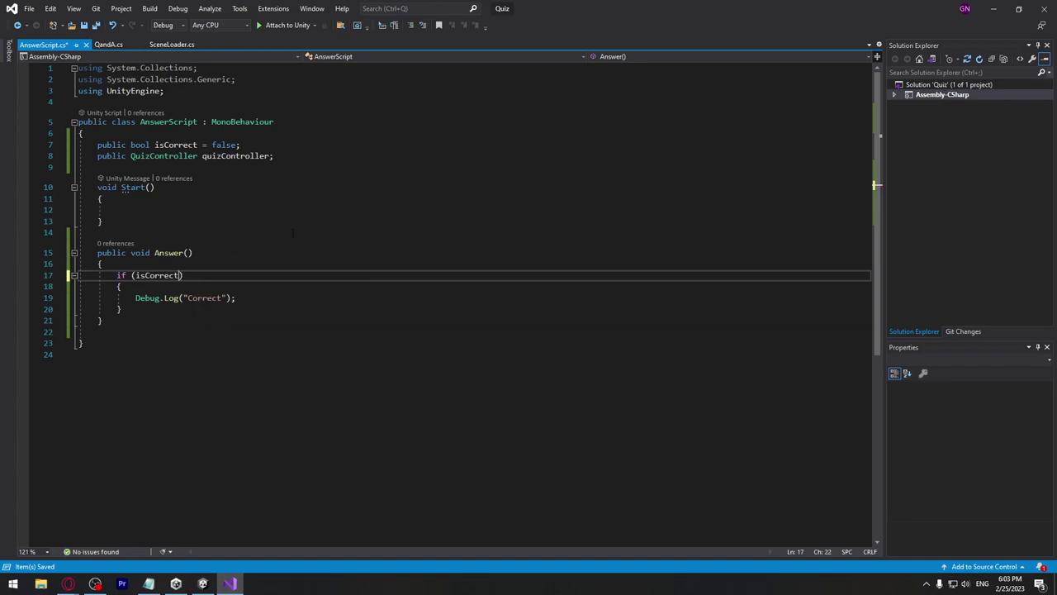
key(ctrl+s)
drag(135, 298, 238, 298)
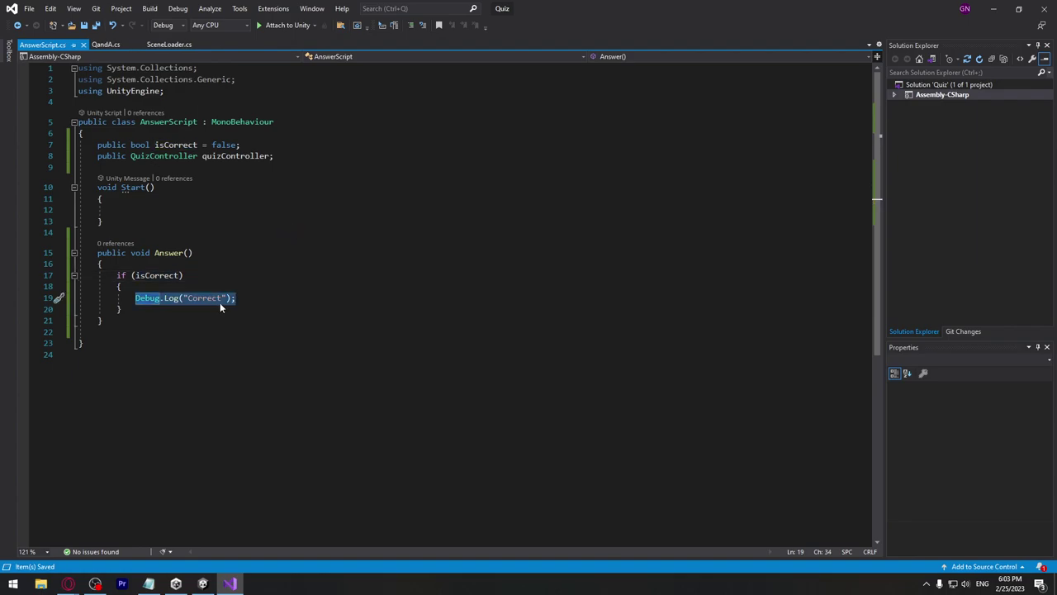
click(220, 302)
key(Down)
key(Return)
Add an else branch that calls Debug.Log("Wrong"), and save.
text(e)
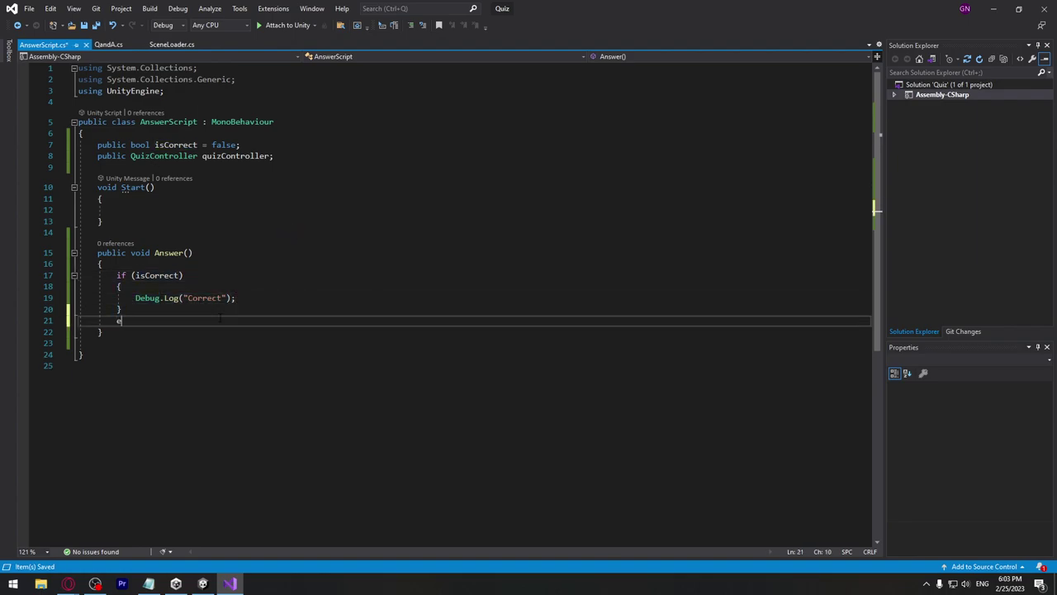
text(lse)
key(Return)
key(Return)
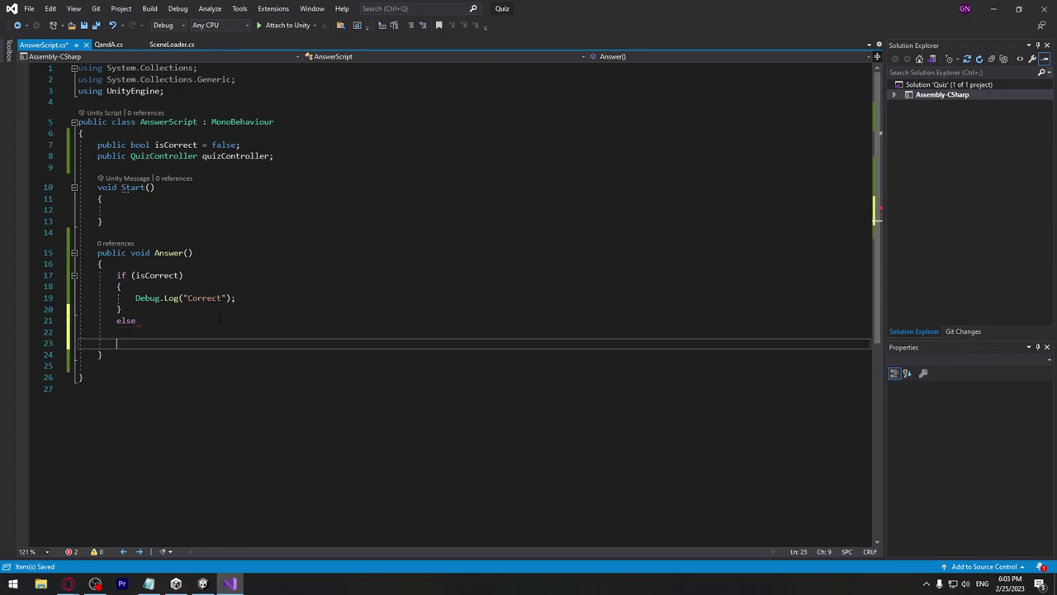
key(BackSpace)
key(BackSpace)
key(Return)
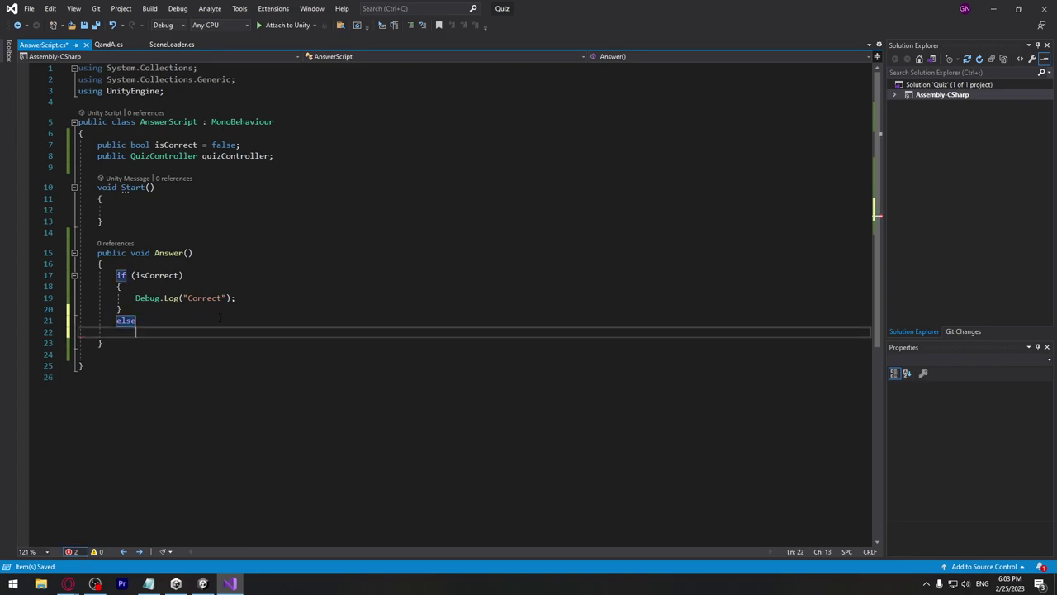
text({)
key(Return)
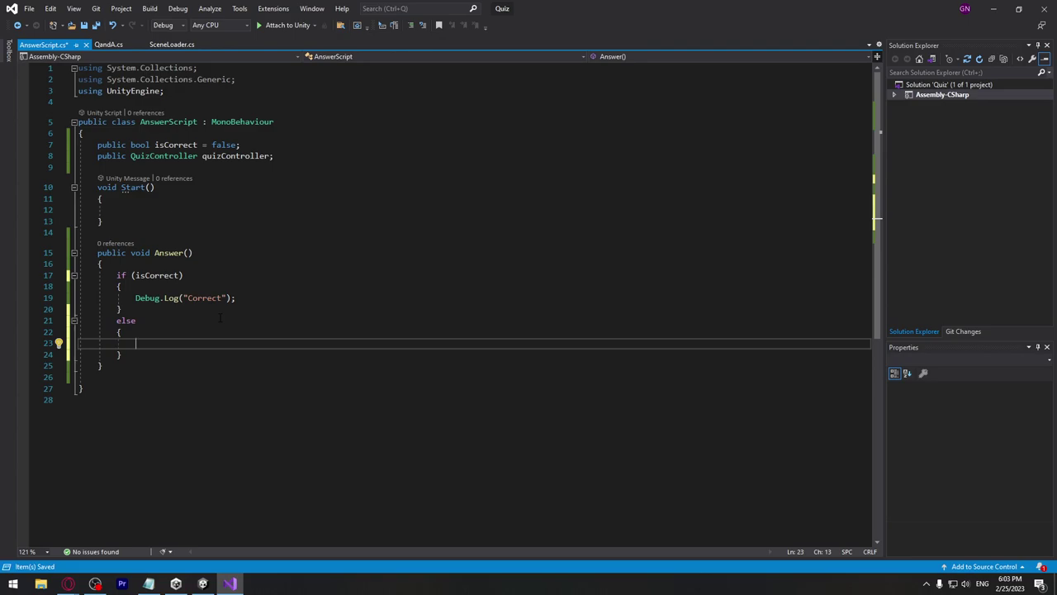
text(Debug.)
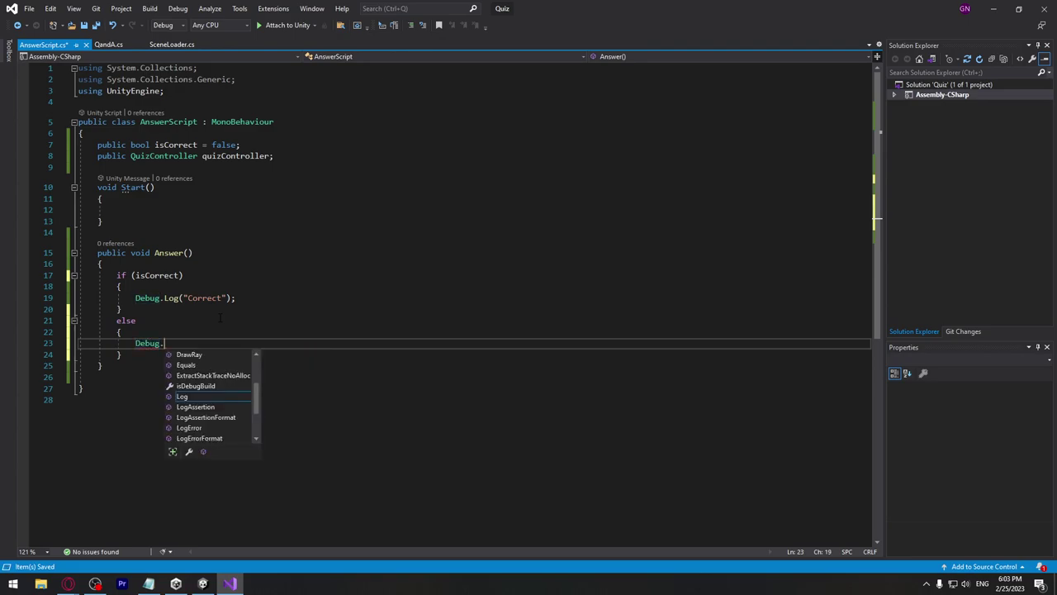
text(Log)
key(Escape)
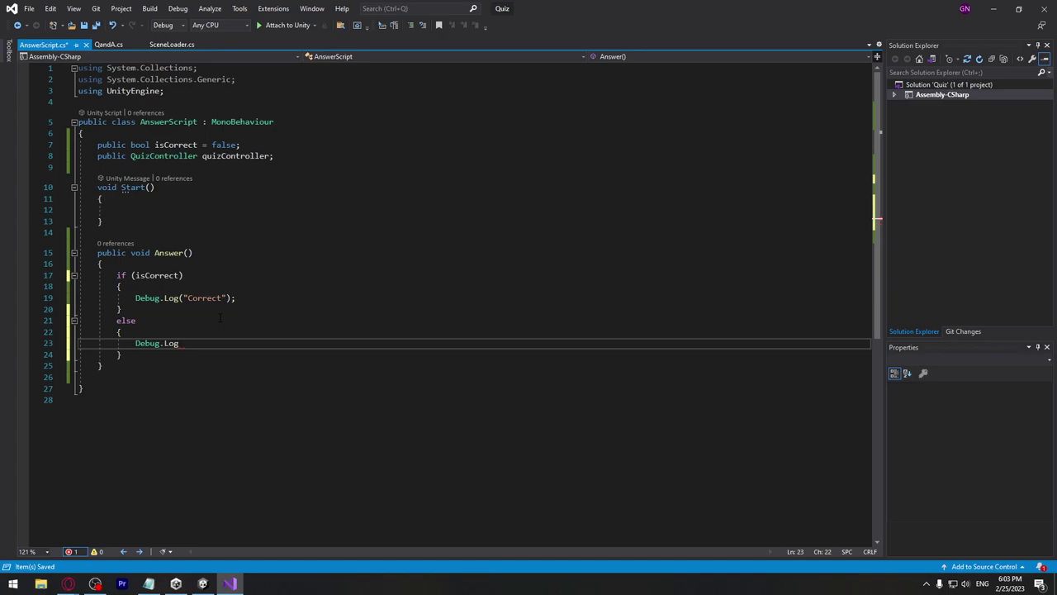
text(())
key(Left)
key(Left)
text(")
text(Wrong)
key(ctrl+s)
Add the comment //Load Game Over below the Wrong log line and save AnswerScript.cs.
click(275, 343)
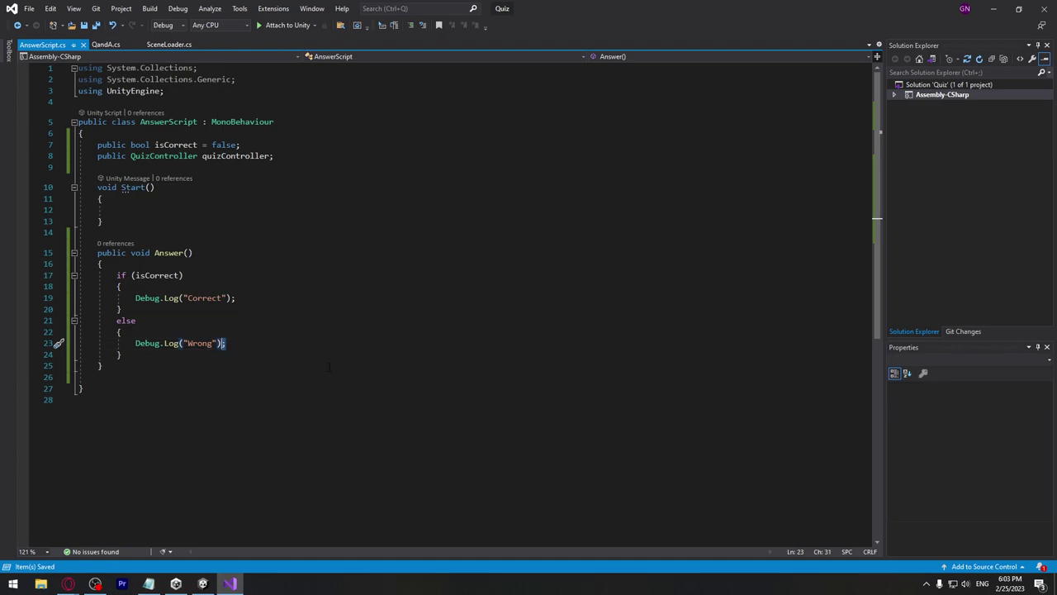
key(Return)
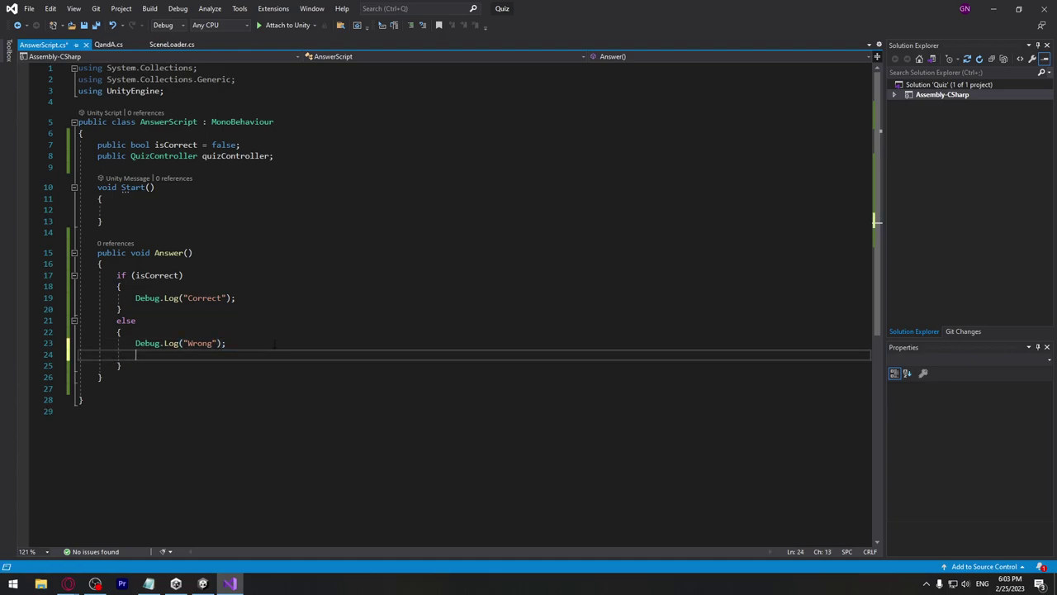
text(//)
text(Loa)
text(d Game Over)
key(ctrl+s)
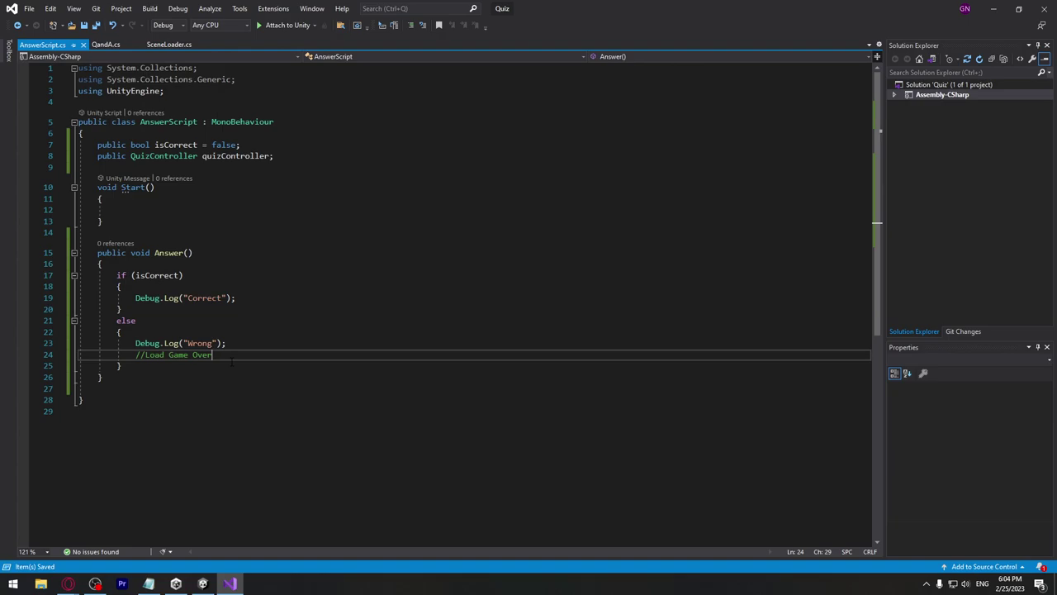
In Unity, drop AnswerScript onto the first Button (Legacy) and view its Answer Script component.
click(202, 583)
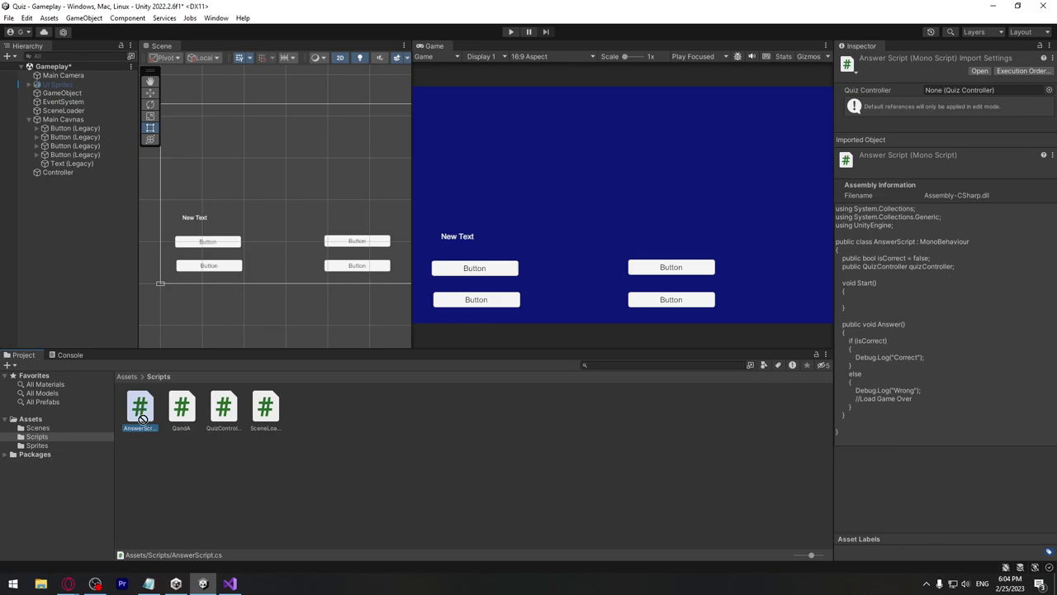
drag(63, 124, 64, 130)
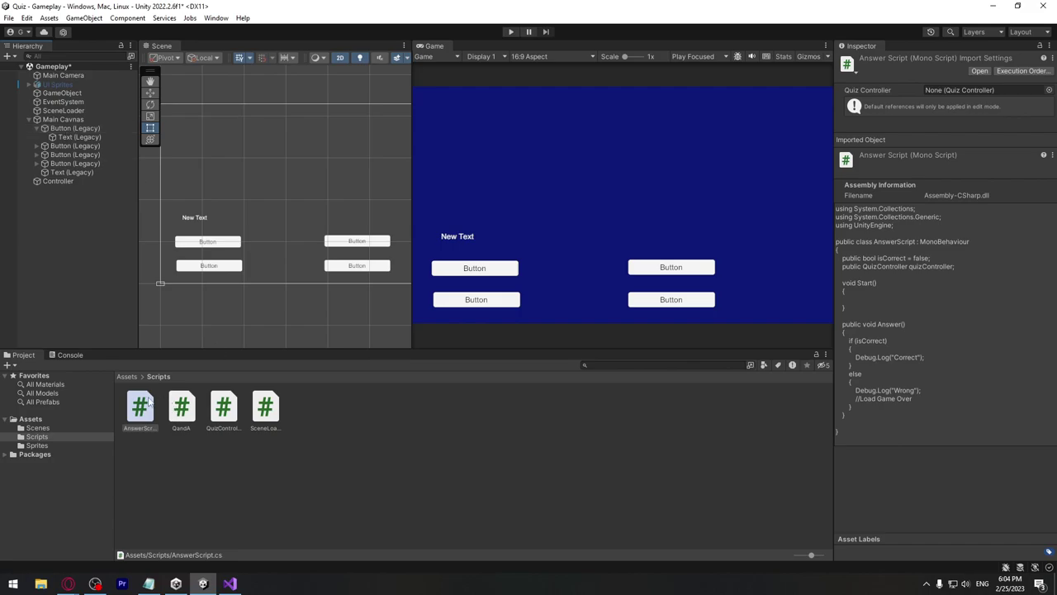
mouse_move(66, 128)
mouse_down()
mouse_move(57, 134)
mouse_move(103, 220)
mouse_move(75, 164)
mouse_up()
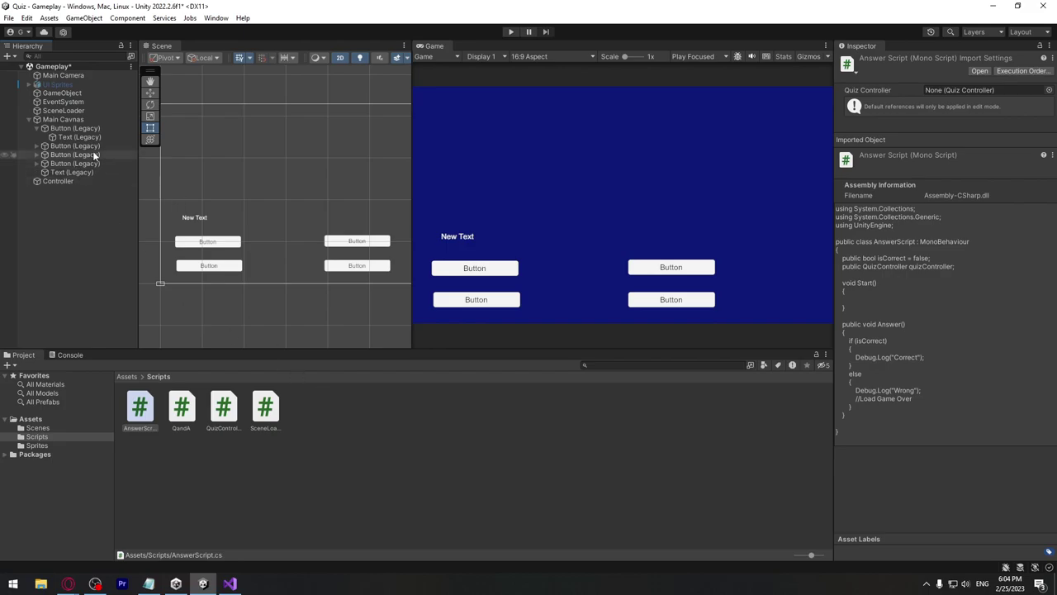
click(36, 128)
click(65, 129)
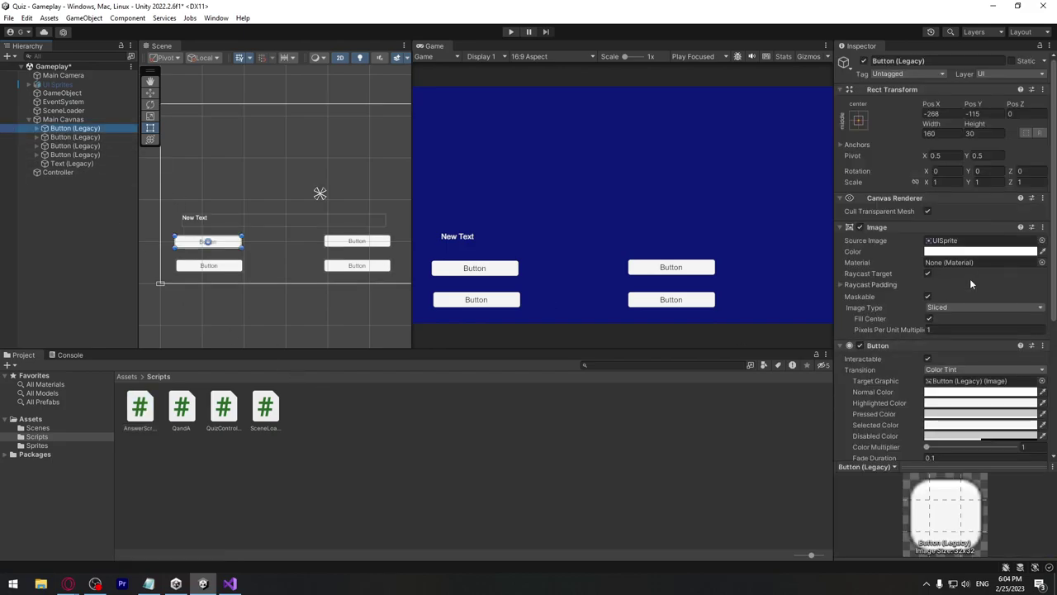
scroll(900, 330, down, 5)
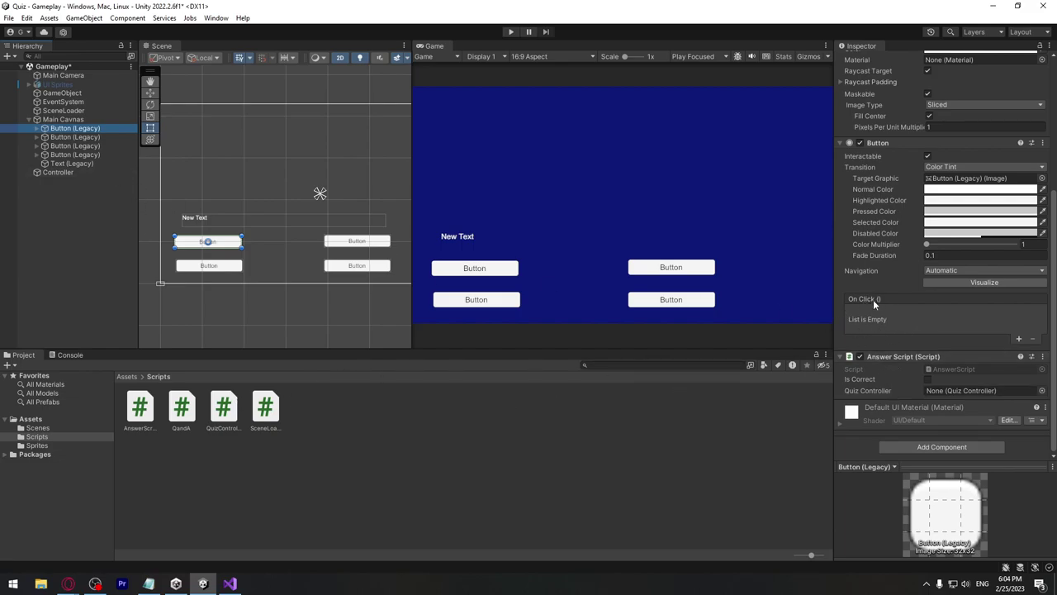
Add an On Click entry on the first button targeting its AnswerScript.Answer().
click(1018, 338)
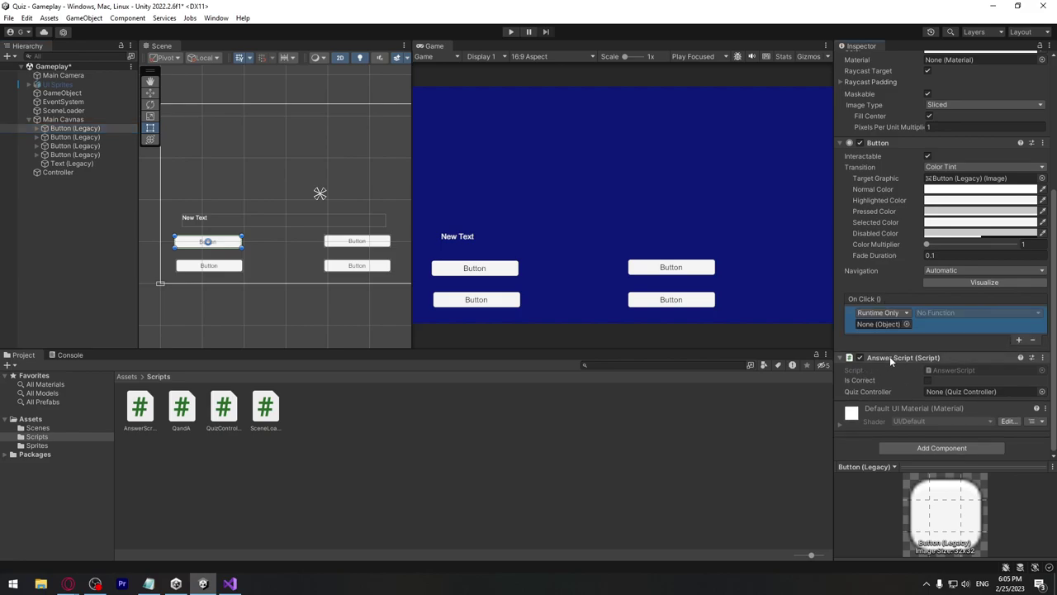
drag(883, 357, 890, 325)
click(958, 314)
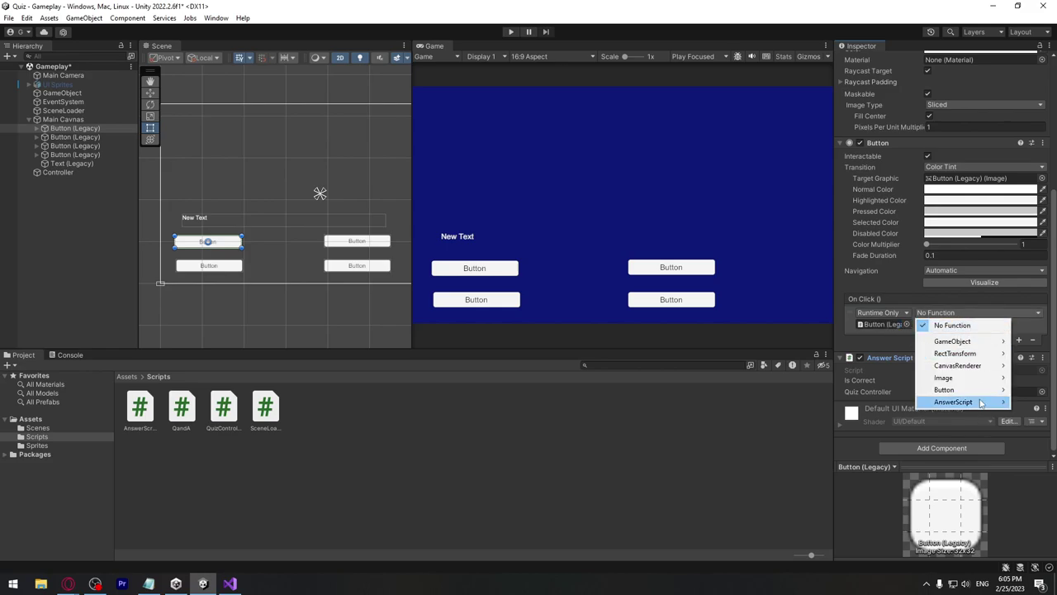
mouse_move(980, 402)
click(812, 462)
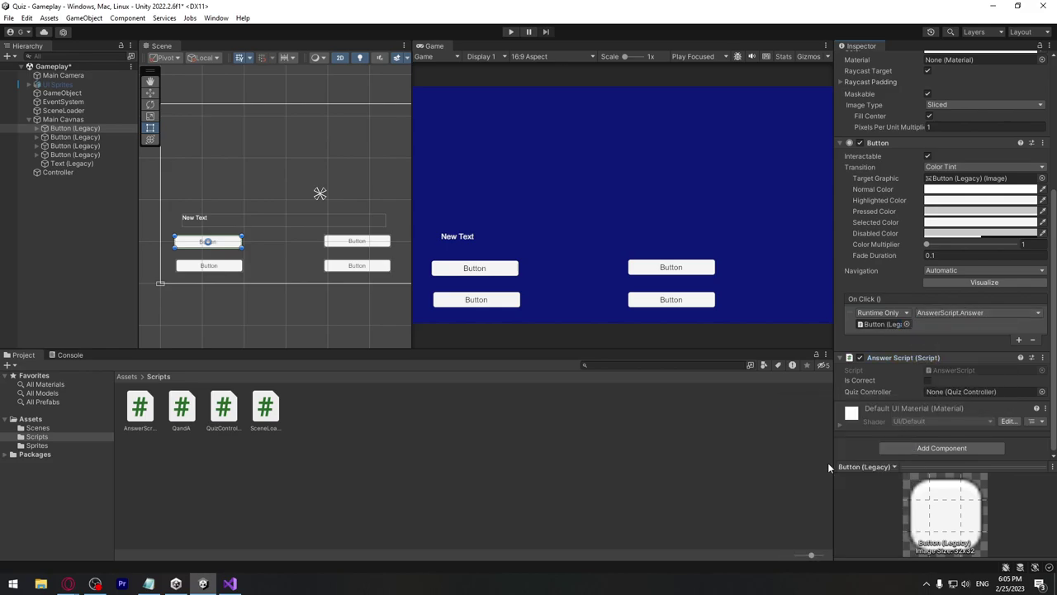
Set the second and bottom-right answer buttons' On Click to AnswerScript.Answer().
click(83, 137)
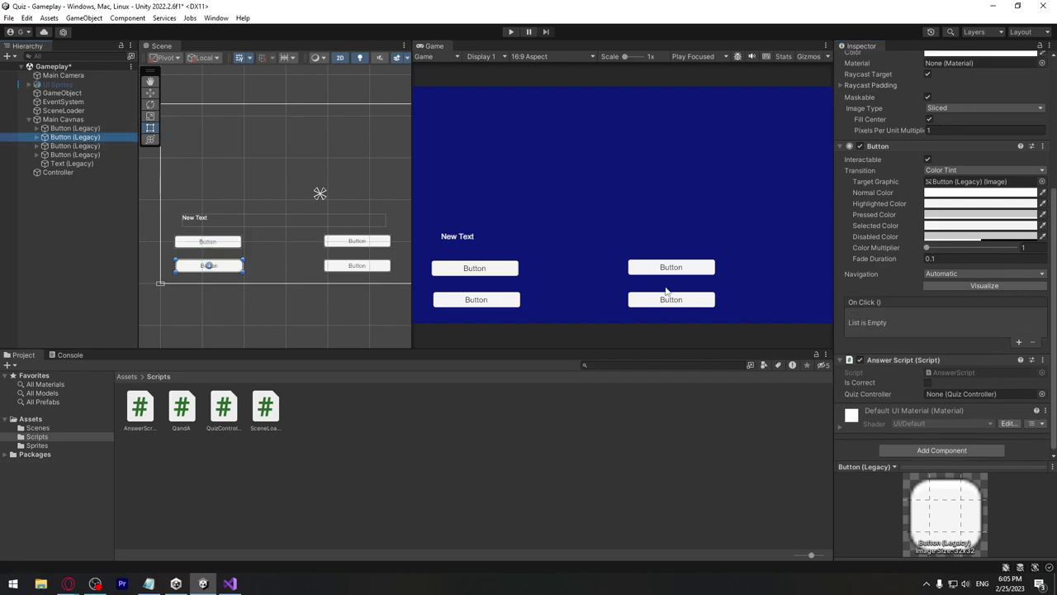
click(877, 360)
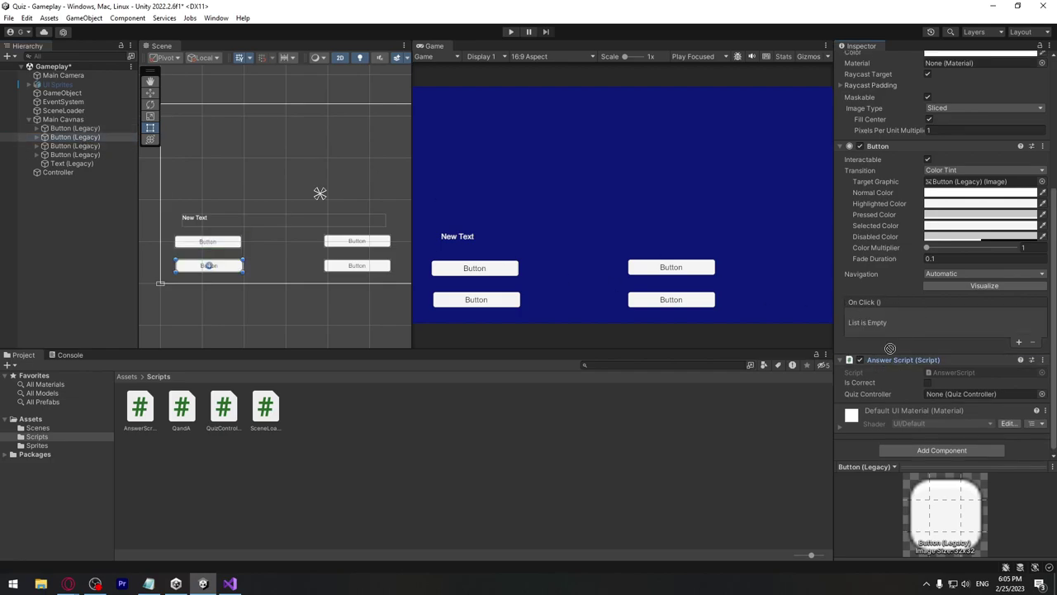
click(1018, 343)
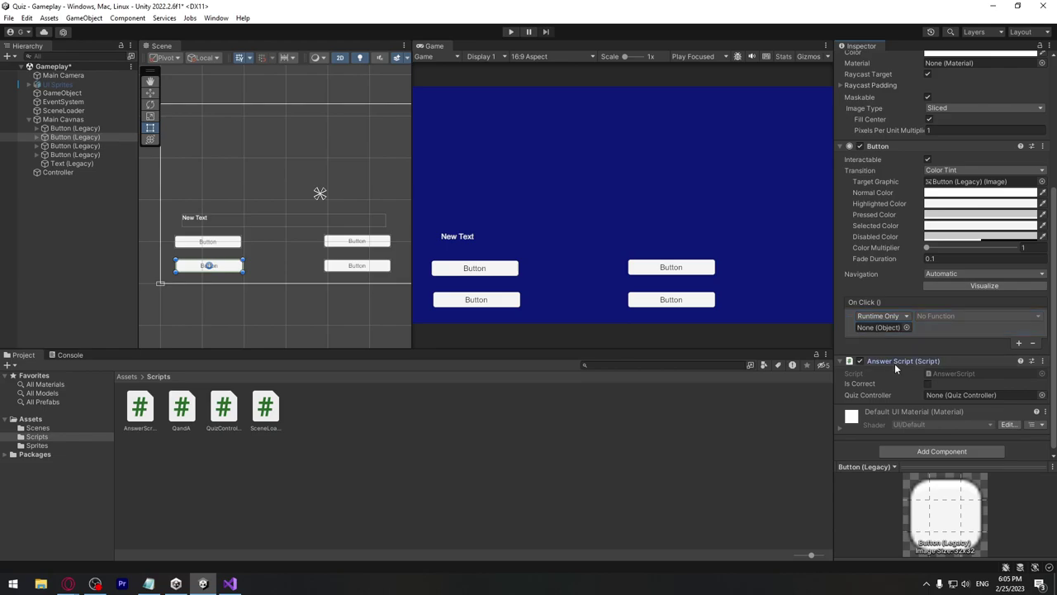
click(937, 318)
mouse_move(958, 405)
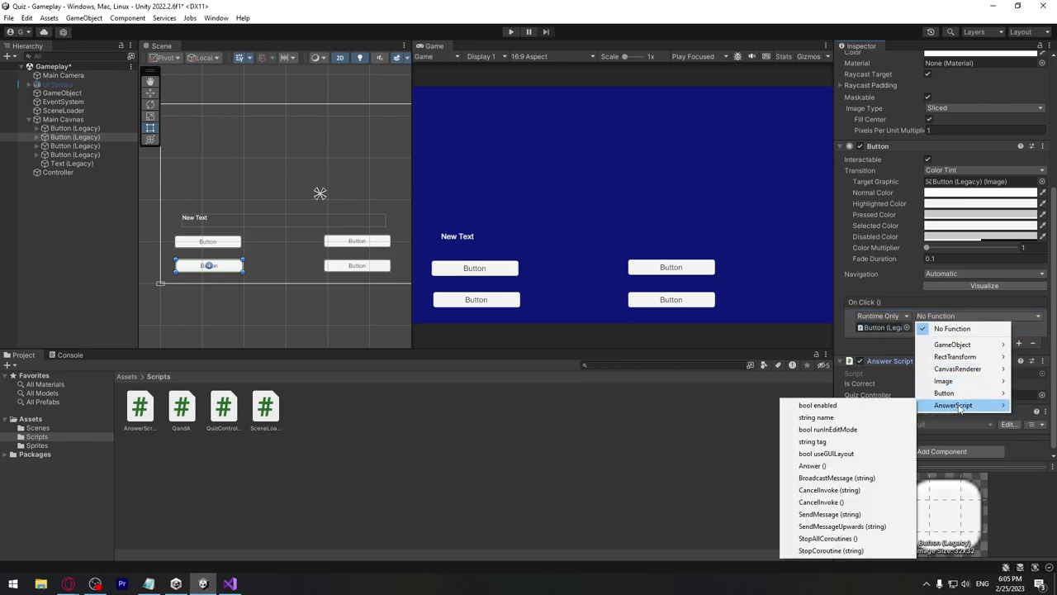
click(823, 466)
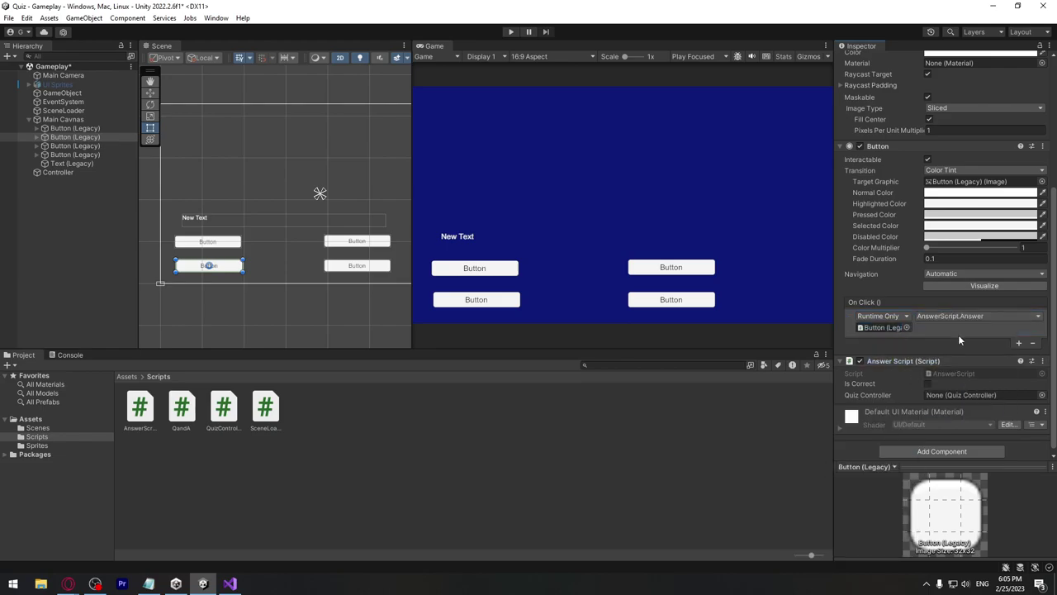
click(978, 315)
click(74, 154)
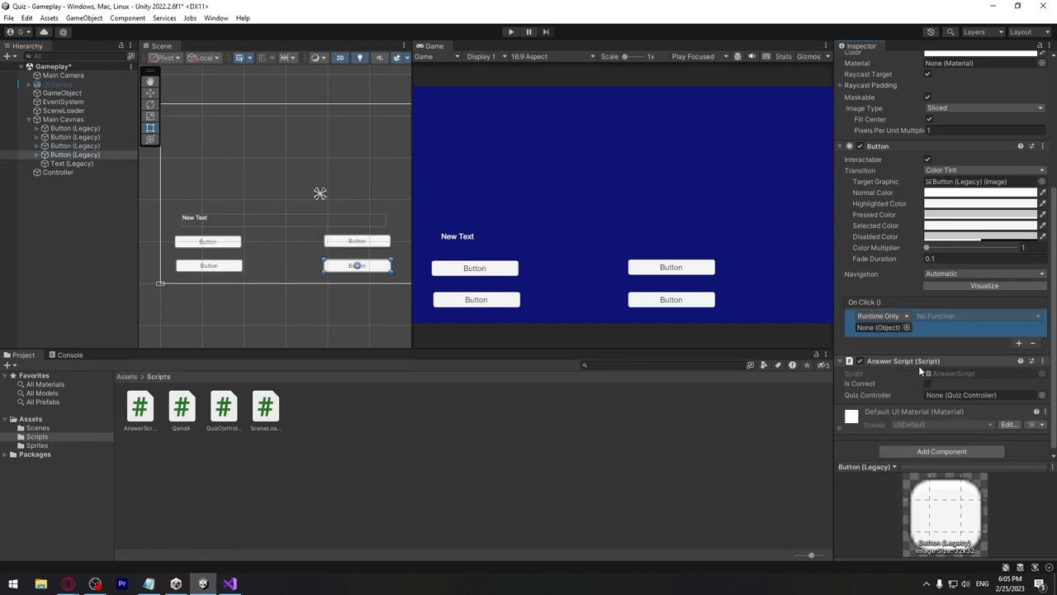
click(979, 316)
mouse_move(958, 405)
click(812, 465)
Back in Visual Studio, select the isCorrect field declaration line.
key(alt+Tab)
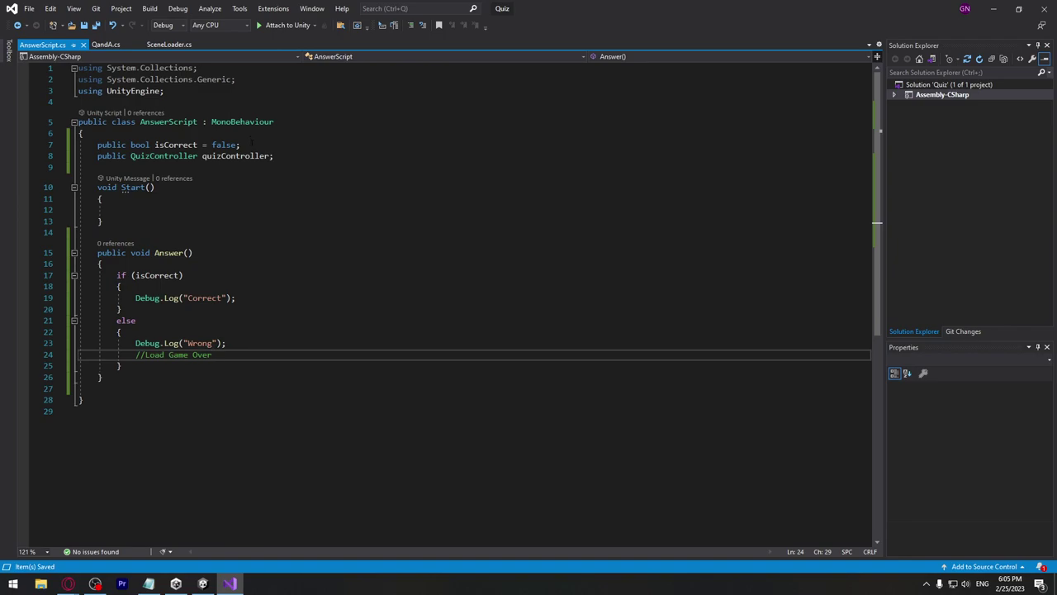
click(252, 144)
key(shift+Home)
key(shift+Home)
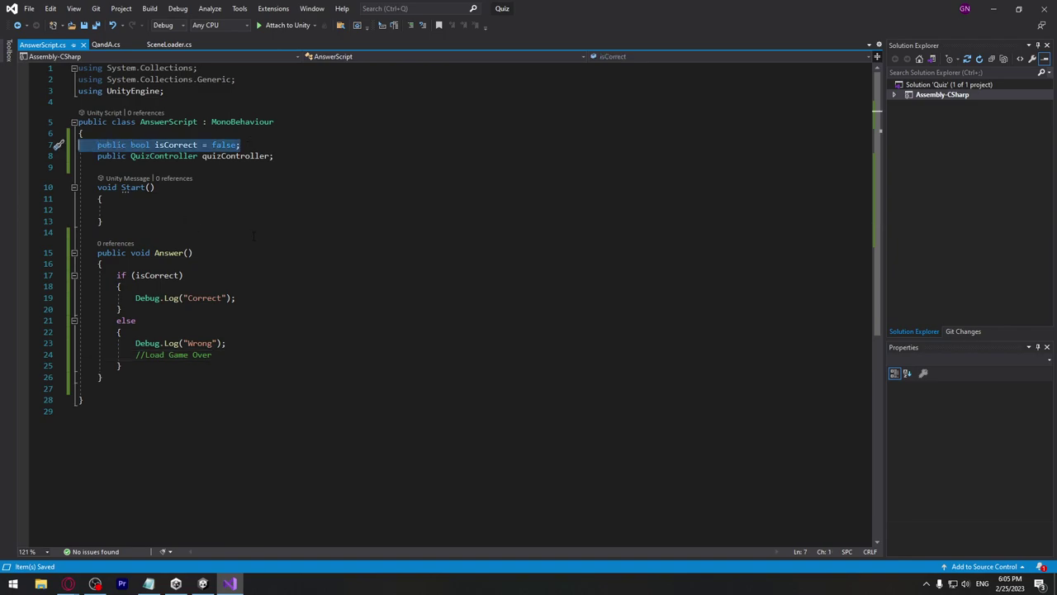
Play-test the quiz, clicking all four answer buttons so the Console logs four Wrong messages.
click(992, 8)
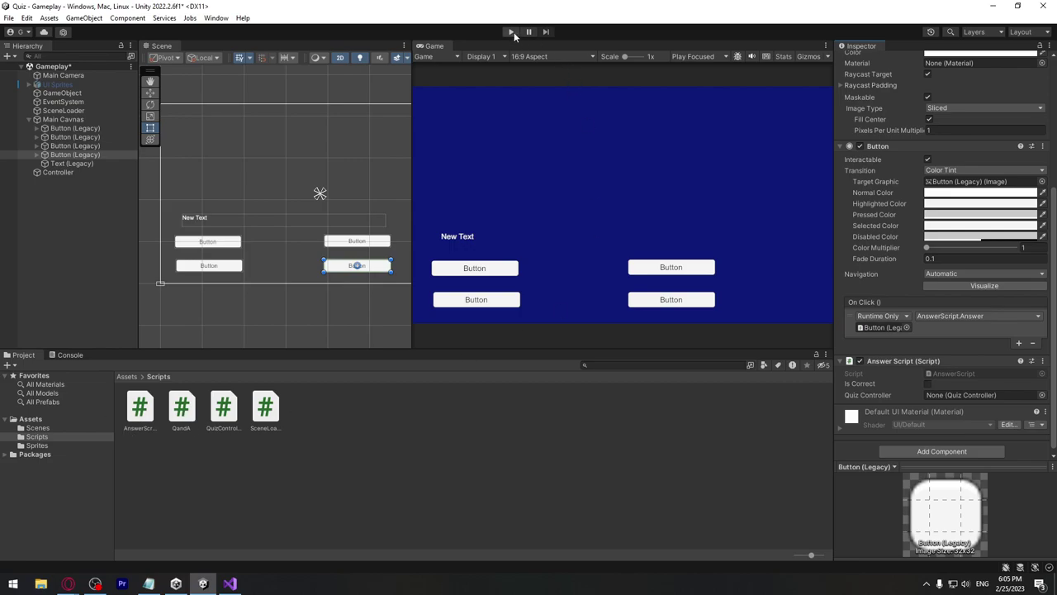
click(511, 32)
click(505, 279)
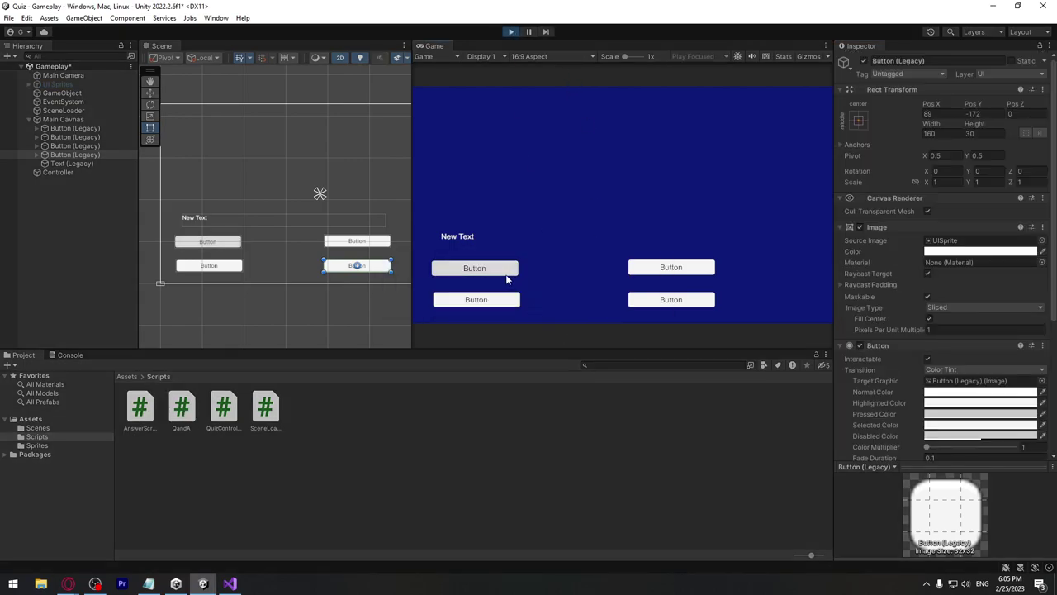
click(697, 269)
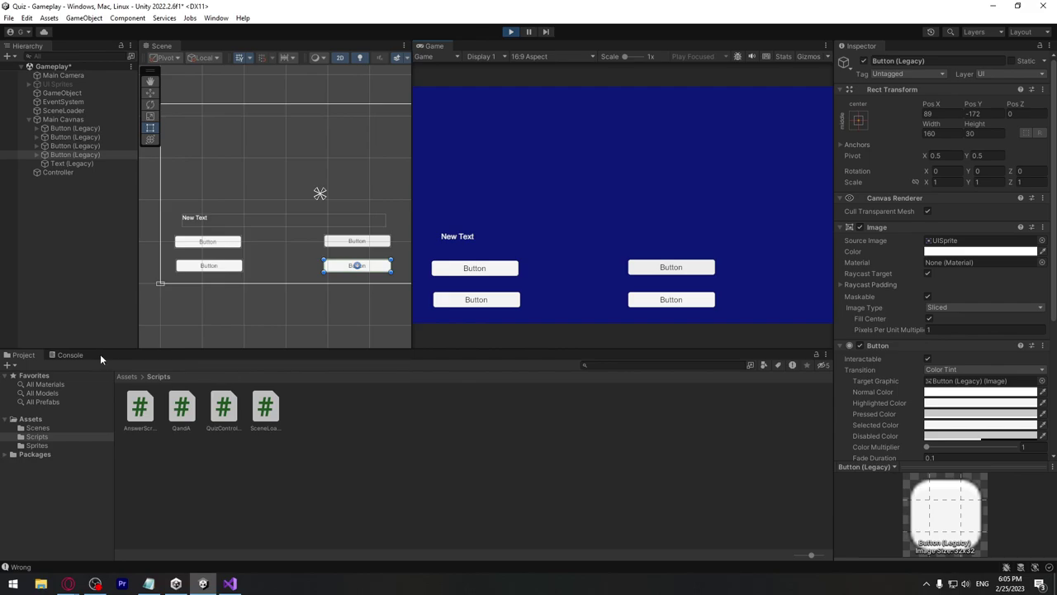
click(70, 354)
click(700, 302)
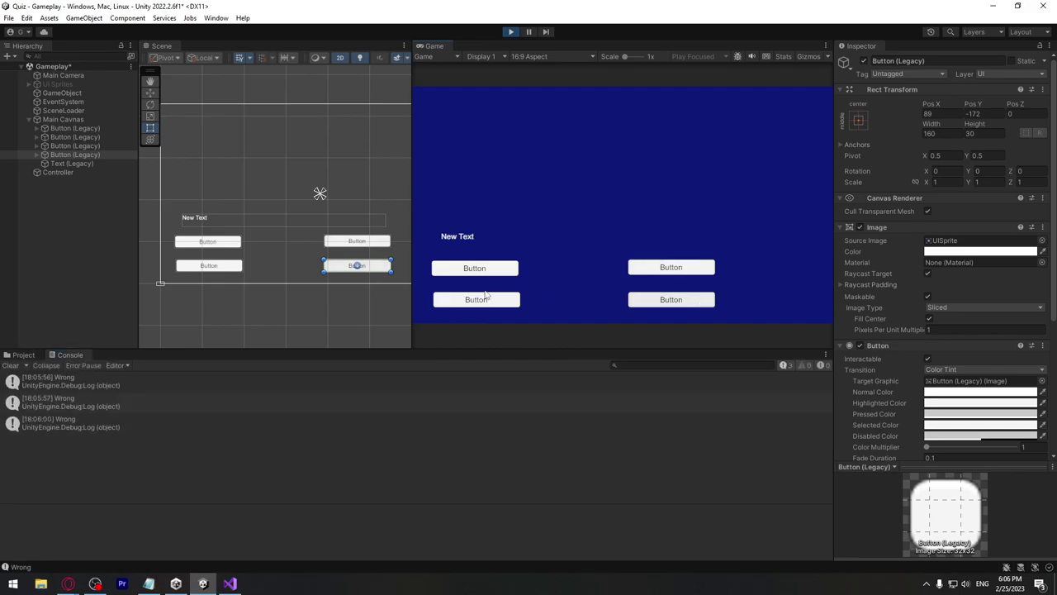
click(472, 302)
click(512, 32)
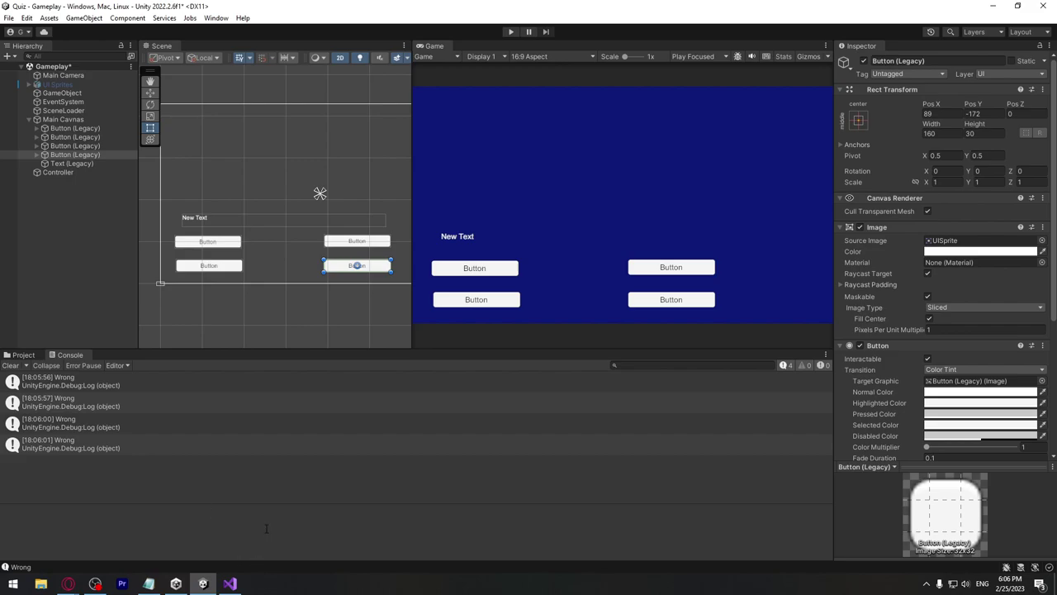
In Visual Studio, select the if block that logs Correct, then return to Unity.
click(229, 583)
drag(124, 314, 116, 275)
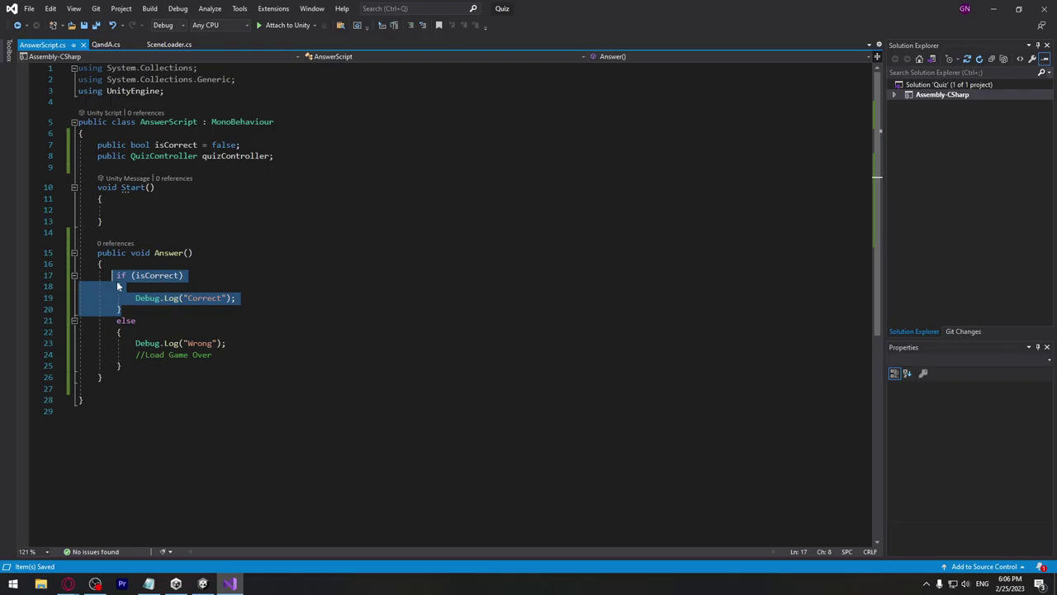
click(203, 583)
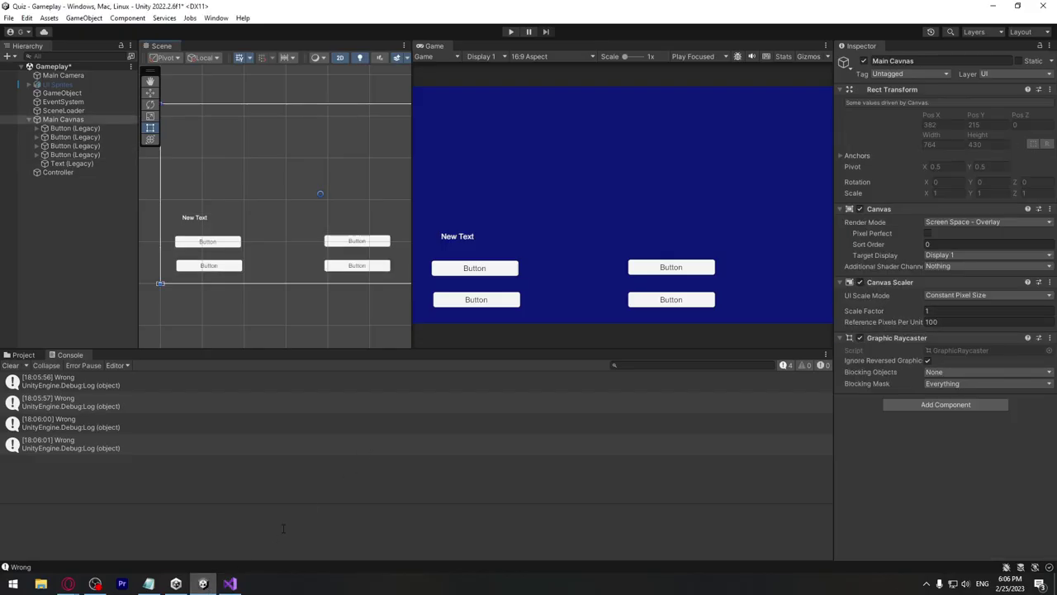